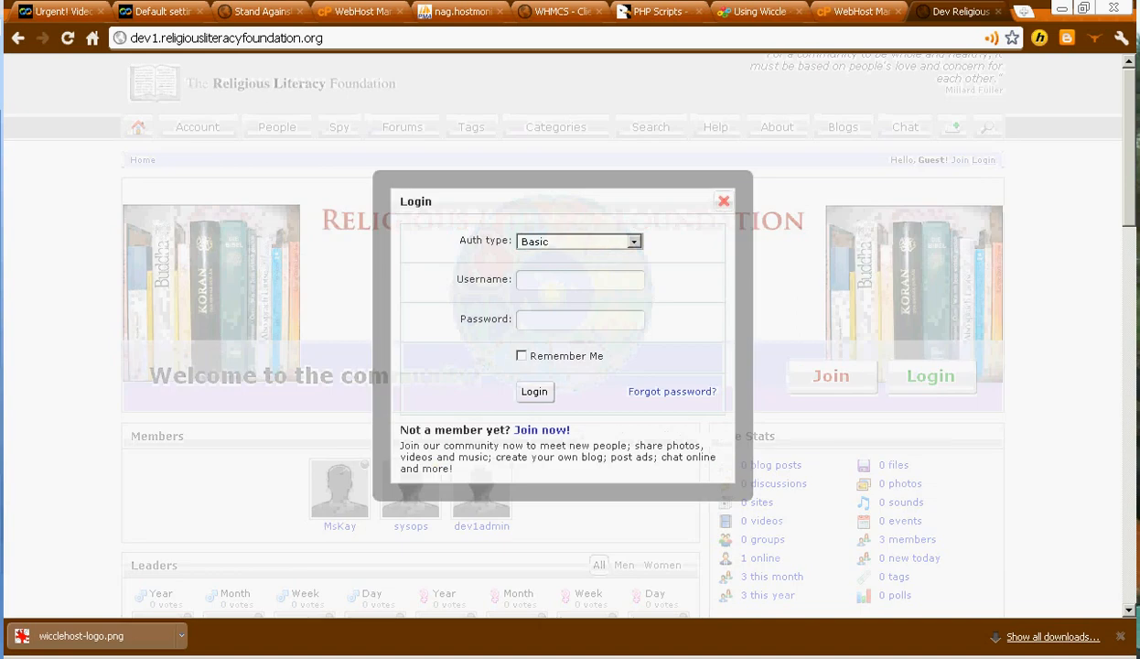
# Step: Log in to the community site with the username sysops and the account password
pyautogui.write('s')
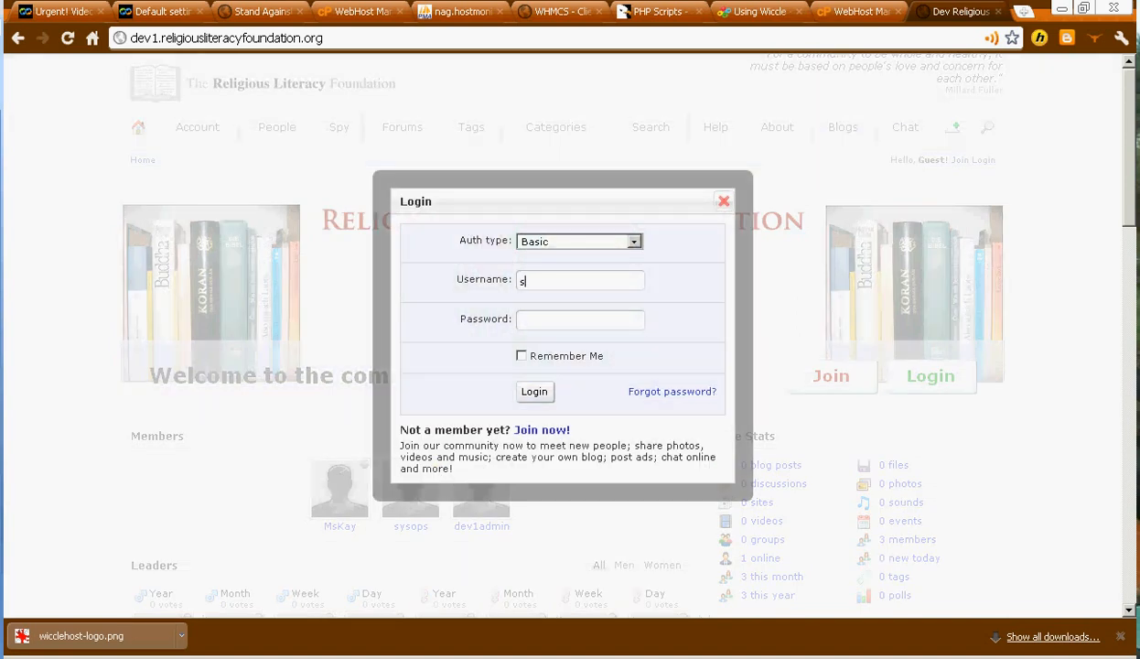
pyautogui.write('ysops')
pyautogui.press('Tab')
pyautogui.write('*********')
pyautogui.press('Return')
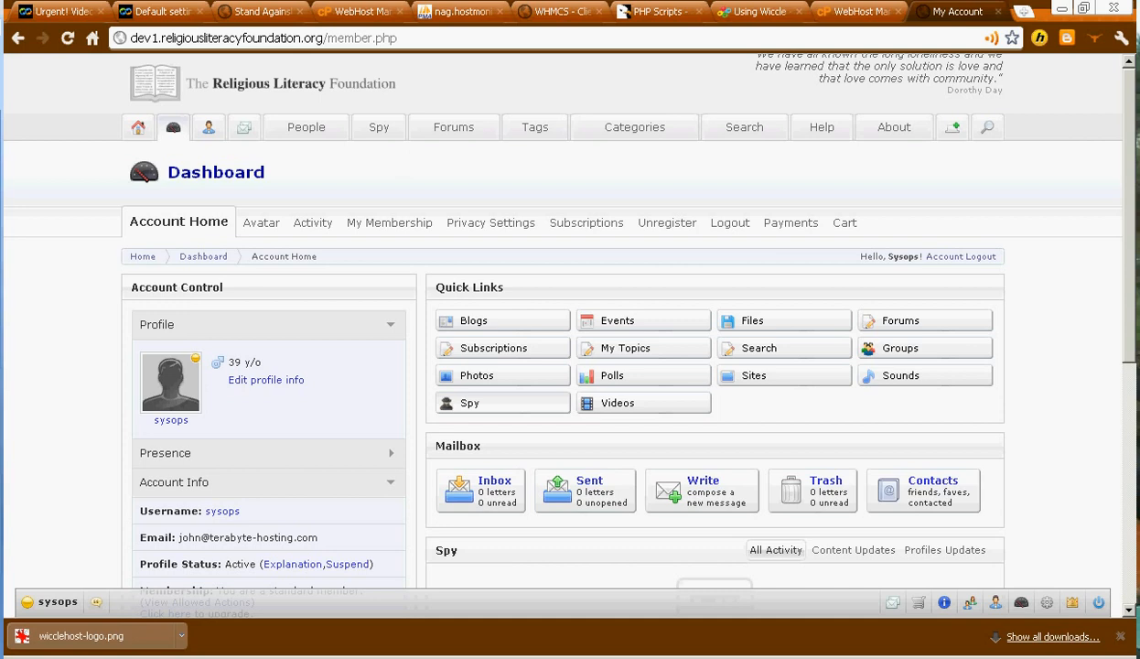
# Step: Open the form for adding a photo album from the member's photos and check its options for who may view the album
pyautogui.moveTo(209, 127)
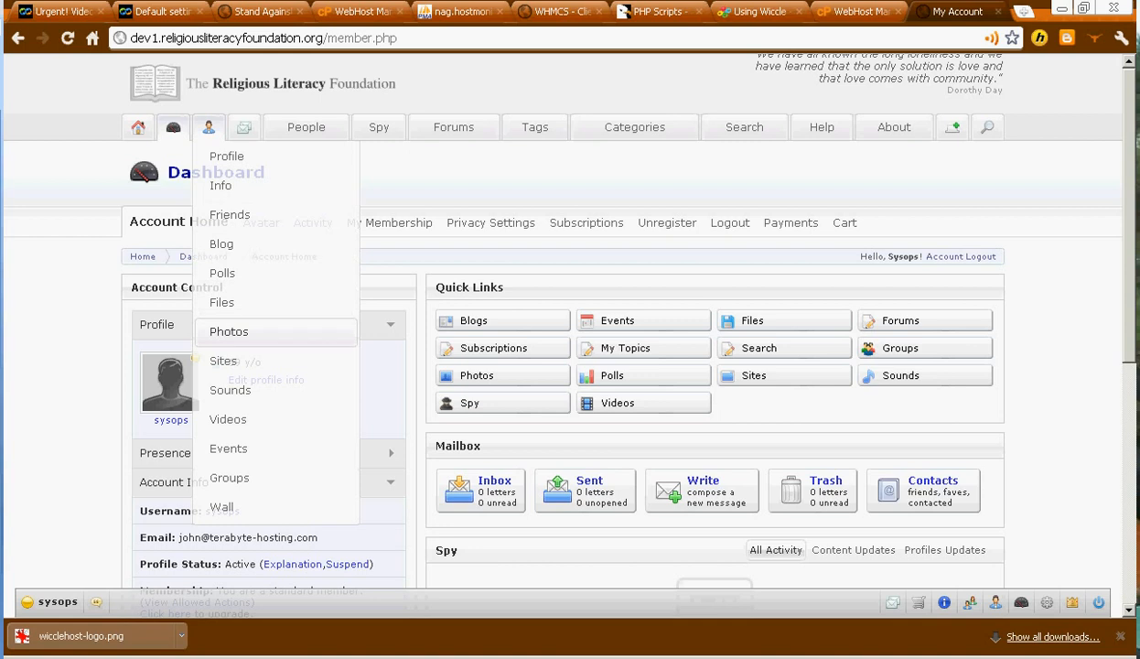
pyautogui.click(228, 332)
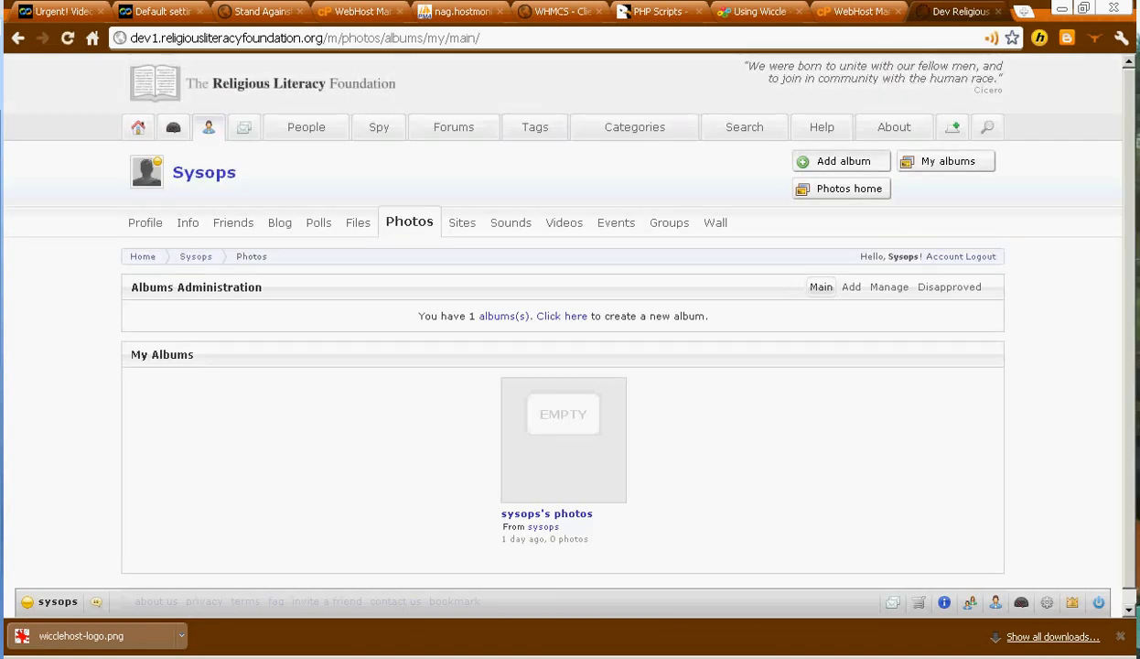
pyautogui.click(840, 161)
pyautogui.scroll(-1, 556, 327)
pyautogui.scroll(-2, 556, 327)
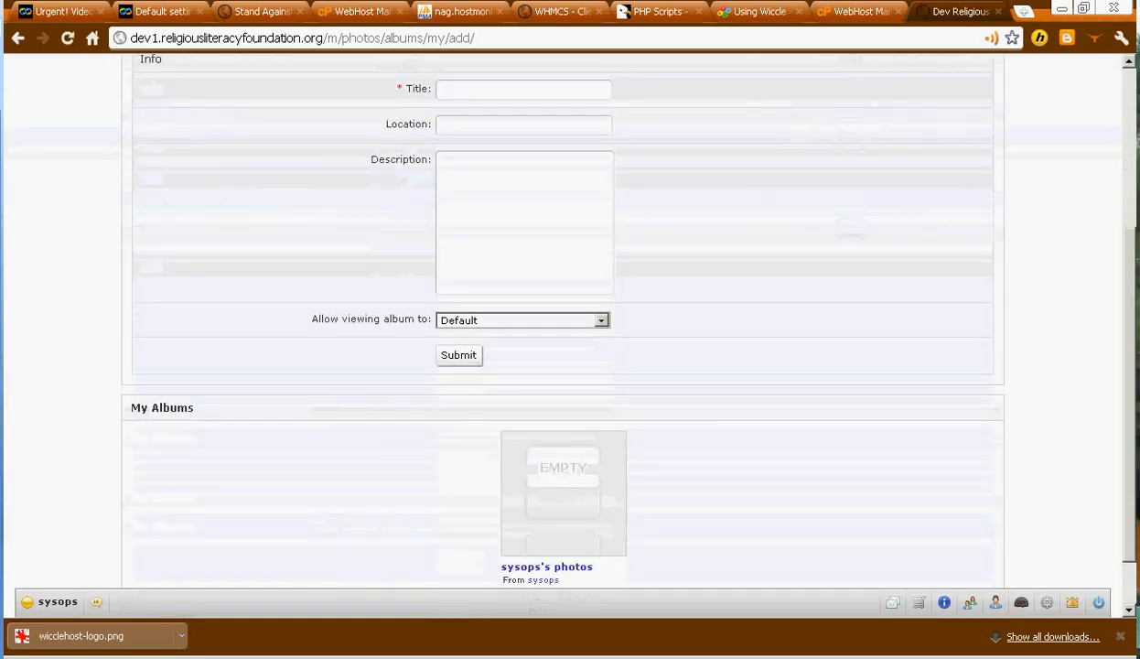
pyautogui.click(600, 320)
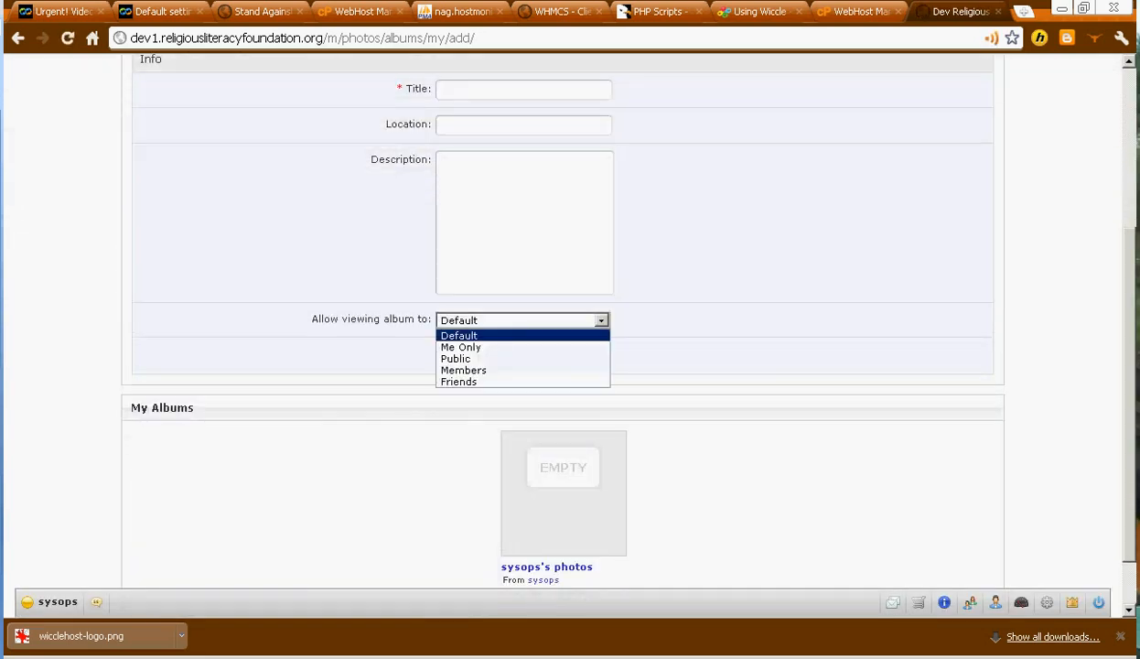
pyautogui.click(600, 320)
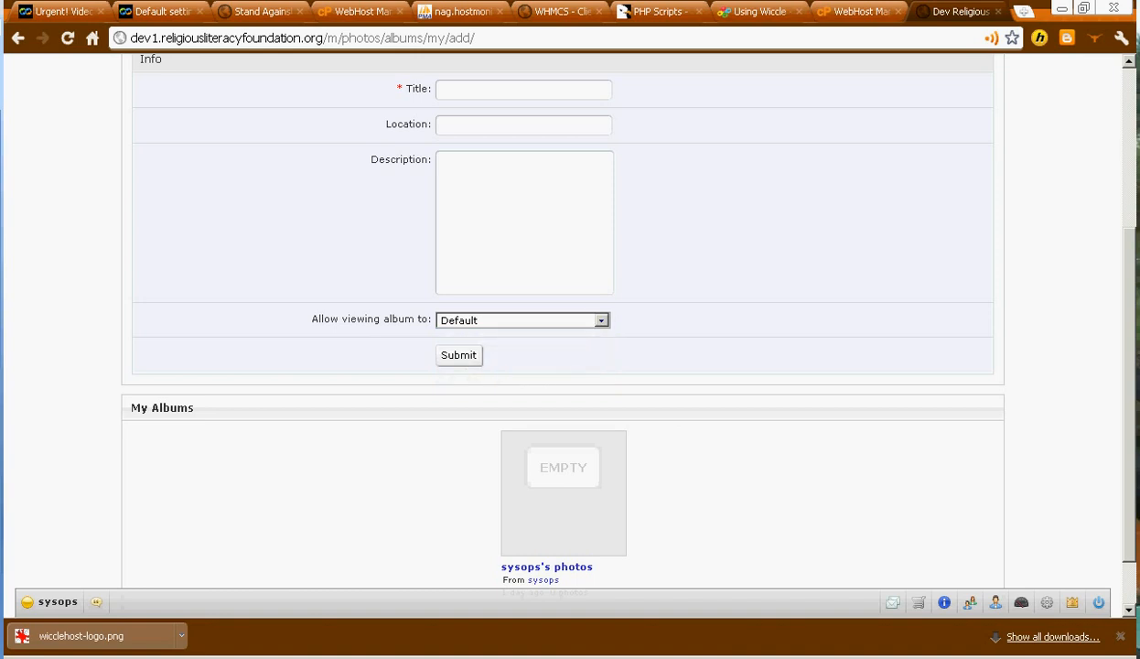
# Step: Open dev1.religiousliteracyfoundation.org/cpanel in a new browser tab
pyautogui.hotkey('ctrl', 't')
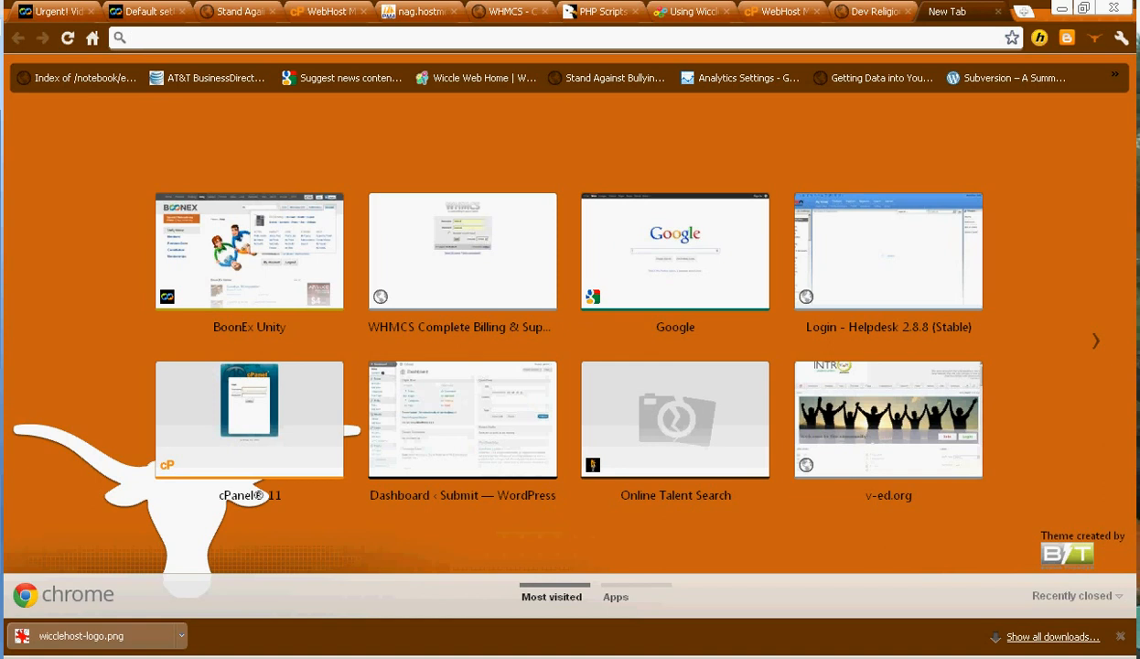
pyautogui.write('u2')
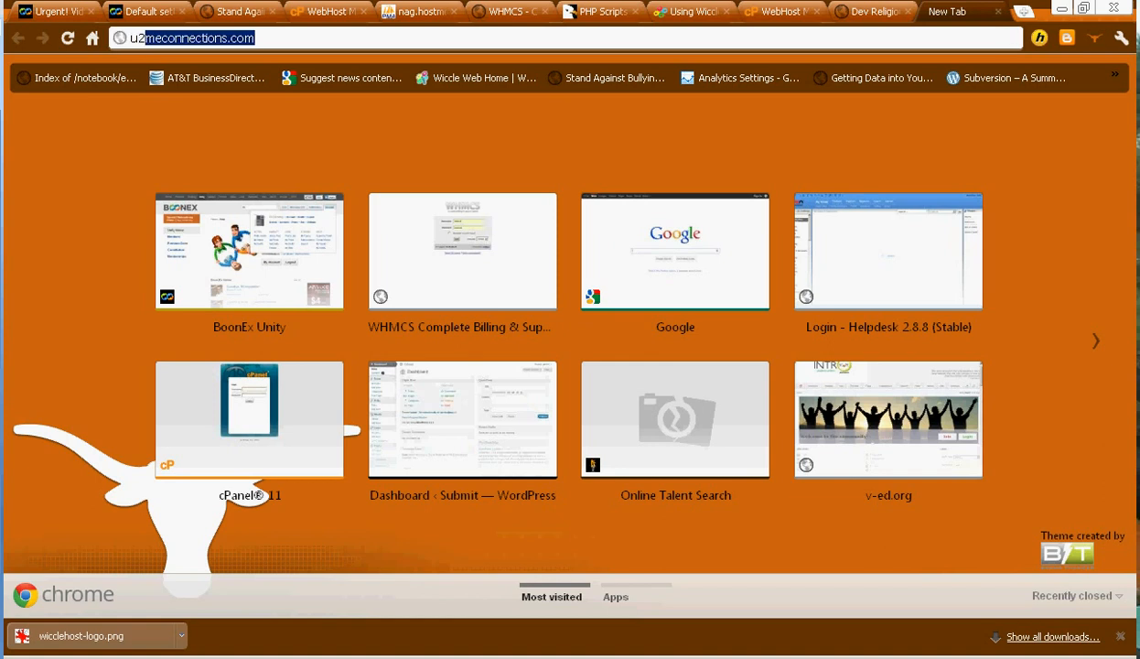
pyautogui.press('BackSpace')
pyautogui.press('BackSpace')
pyautogui.press('BackSpace')
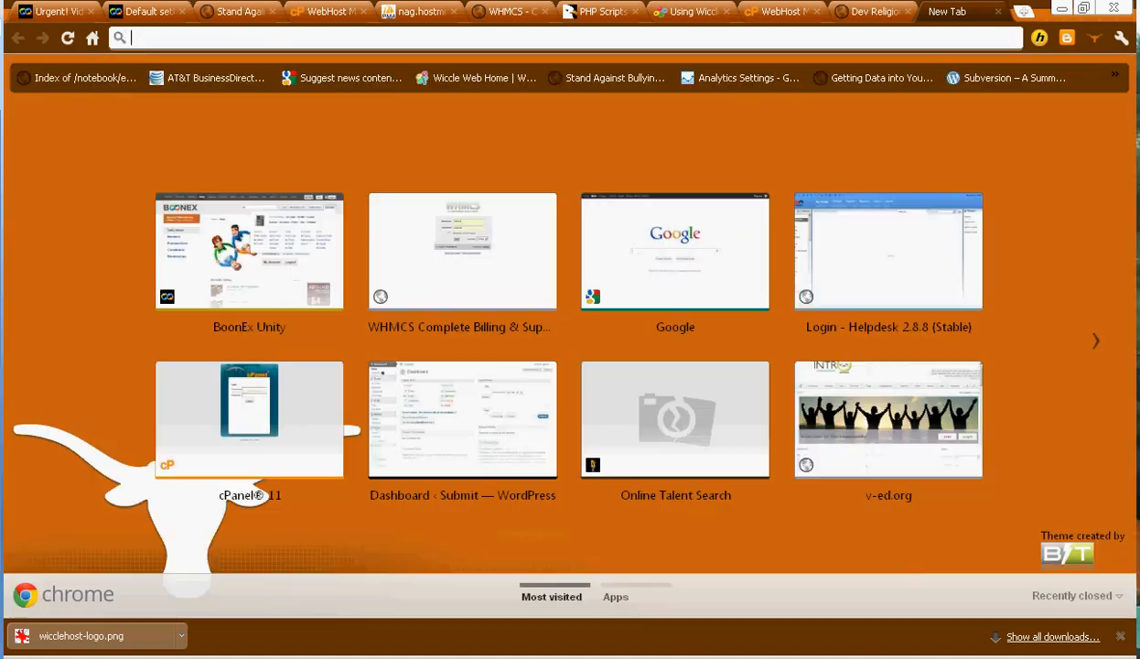
pyautogui.write('dev1')
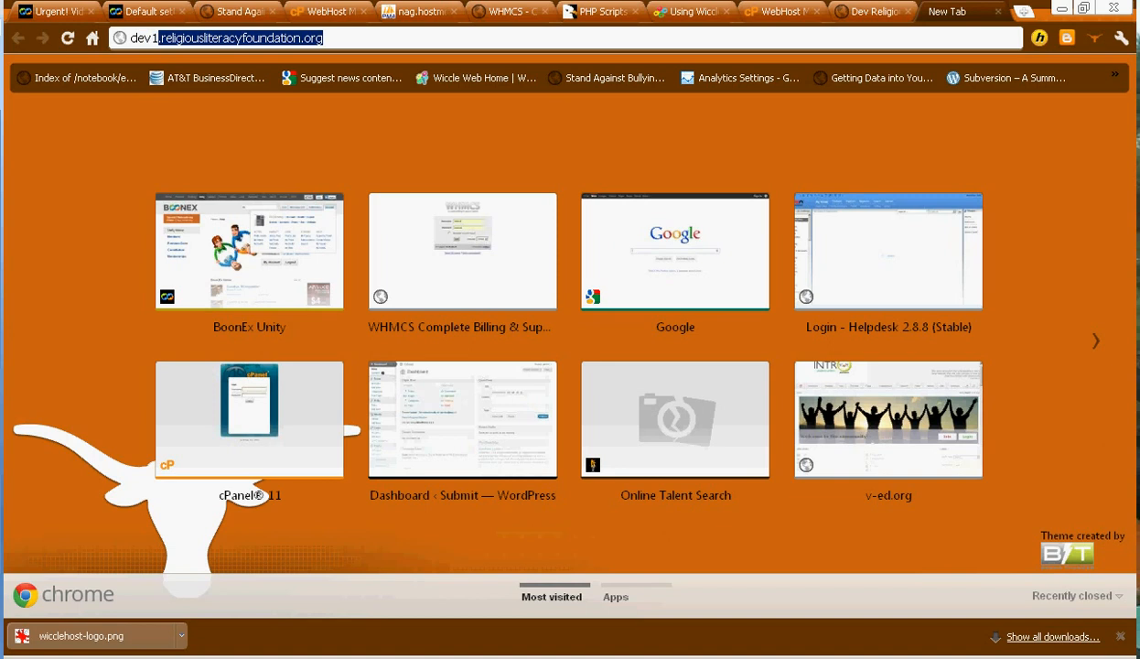
pyautogui.press('Return')
pyautogui.write('.religious')
pyautogui.press('Delete')
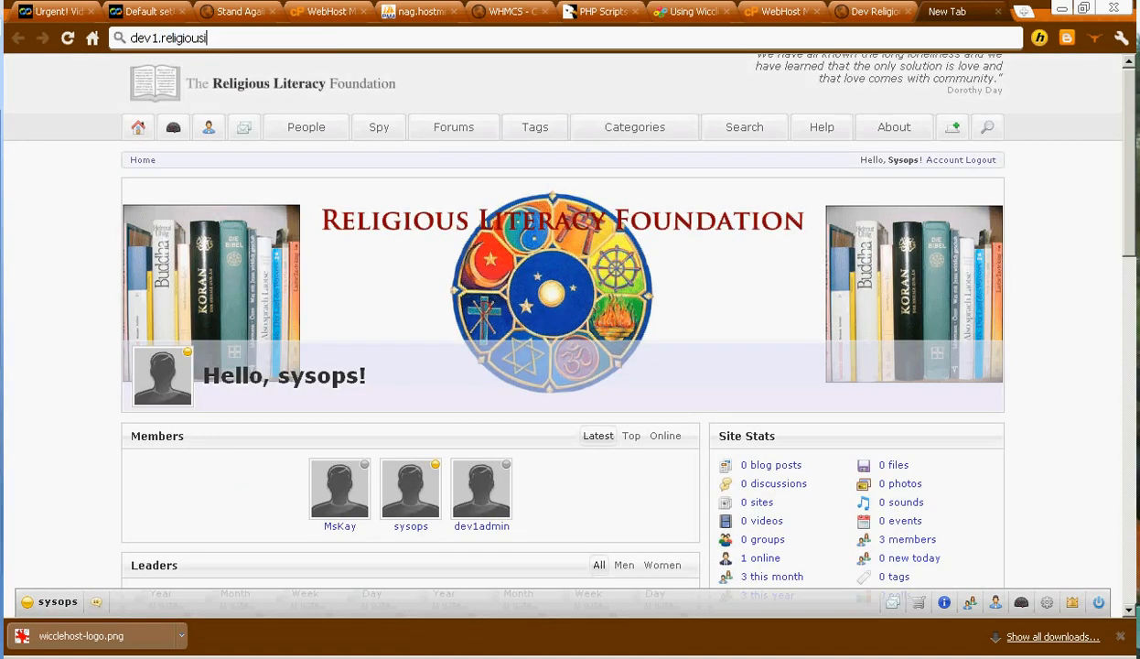
pyautogui.press('Return')
pyautogui.write('literacy')
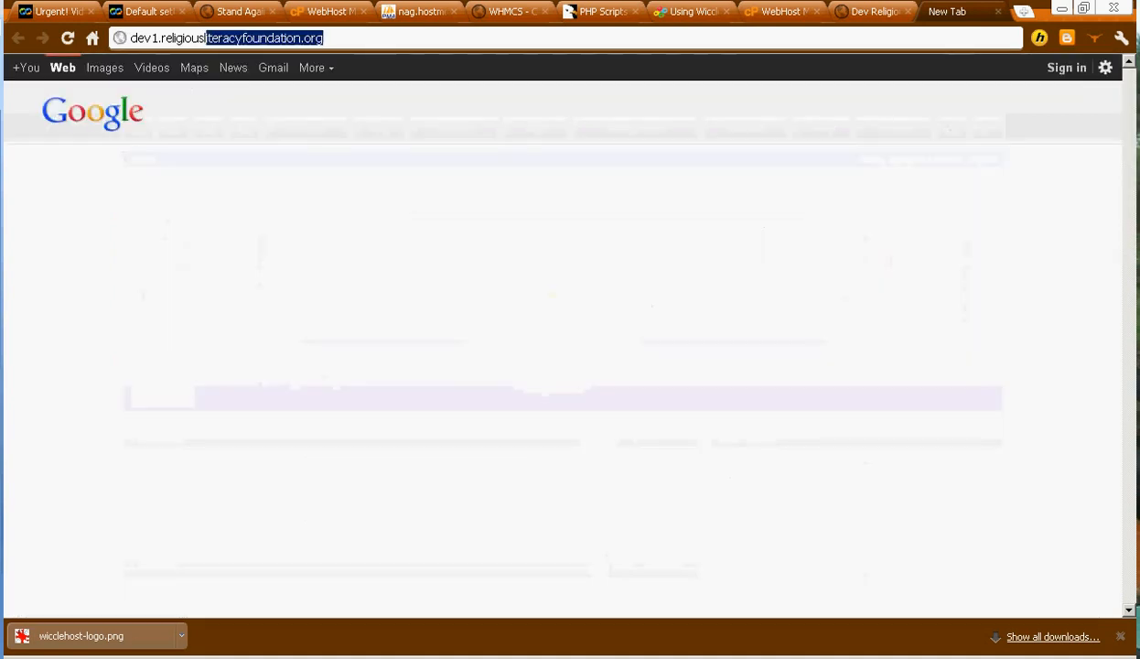
pyautogui.write('foundation.or')
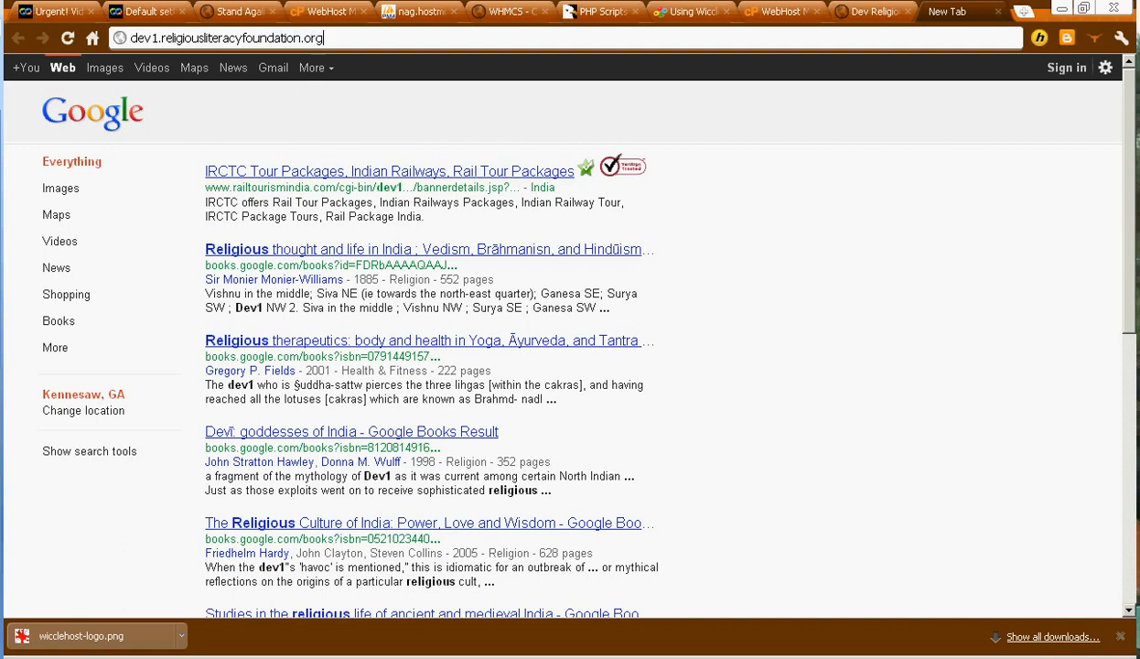
pyautogui.write('g')
pyautogui.press('Return')
pyautogui.write('/cpanel')
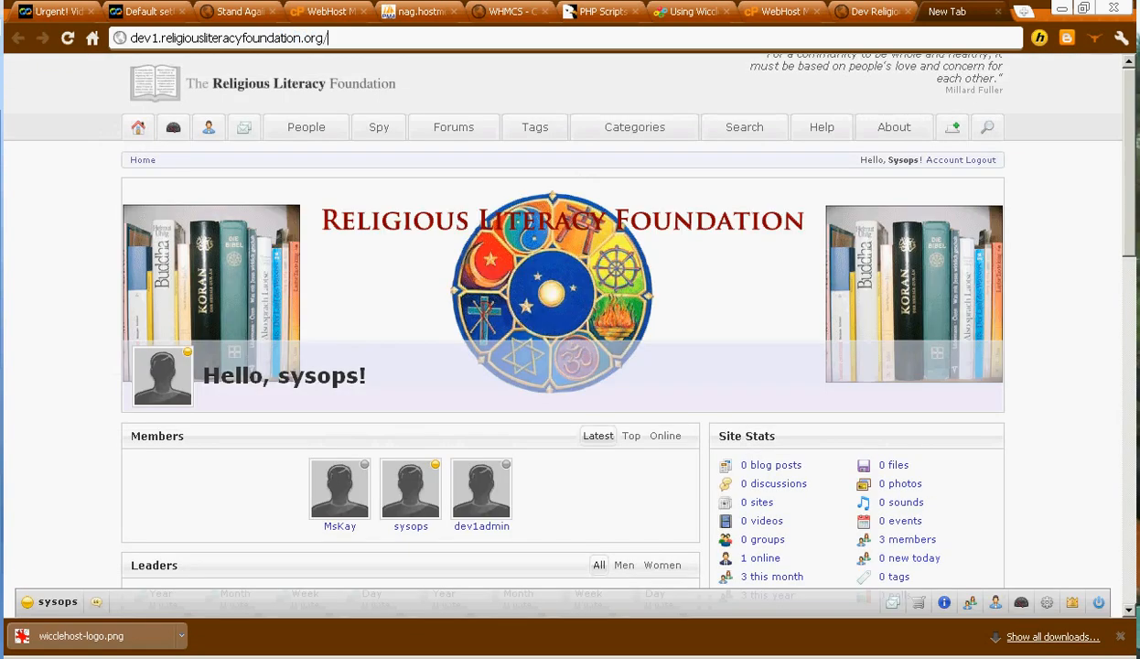
pyautogui.press('Return')
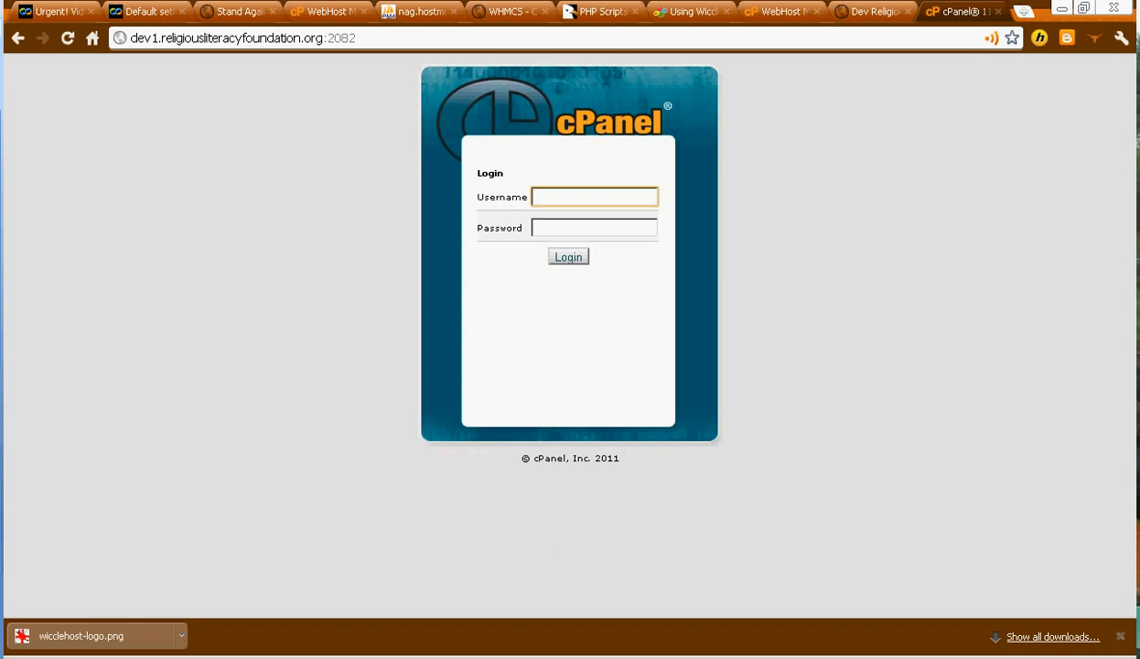
pyautogui.write('dev1rlf')
pyautogui.press('Tab')
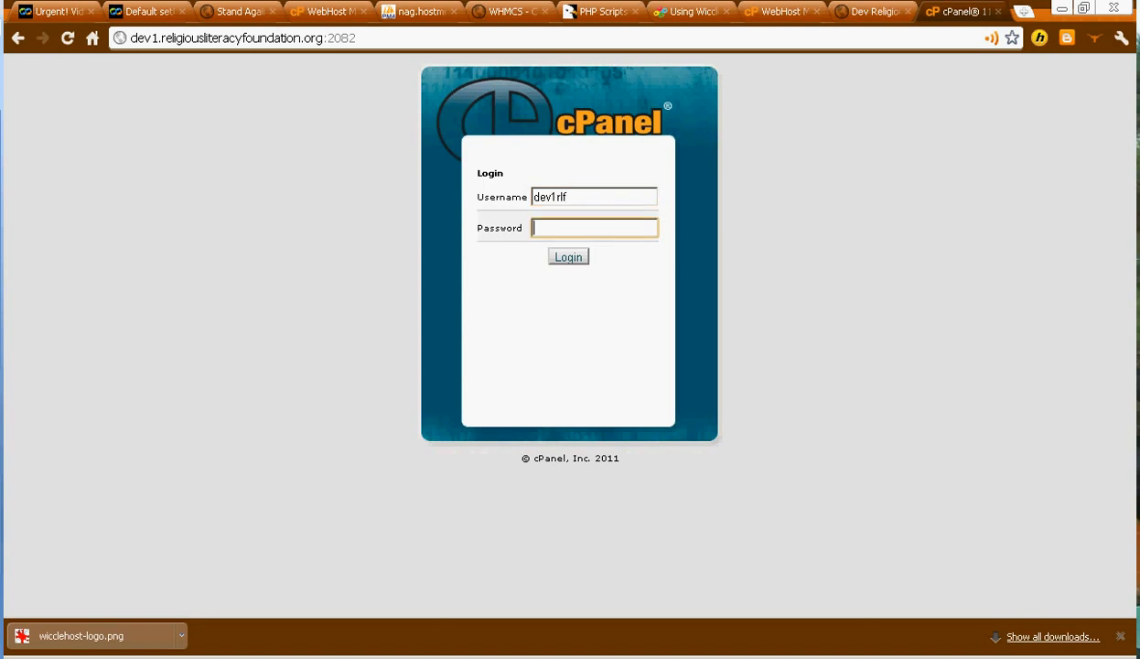
pyautogui.write('•••••••••••')
pyautogui.press('Return')
# Step: Launch phpMyAdmin from cPanel and open the dev1rlf_dev1 database
pyautogui.scroll(-5, 602, 364)
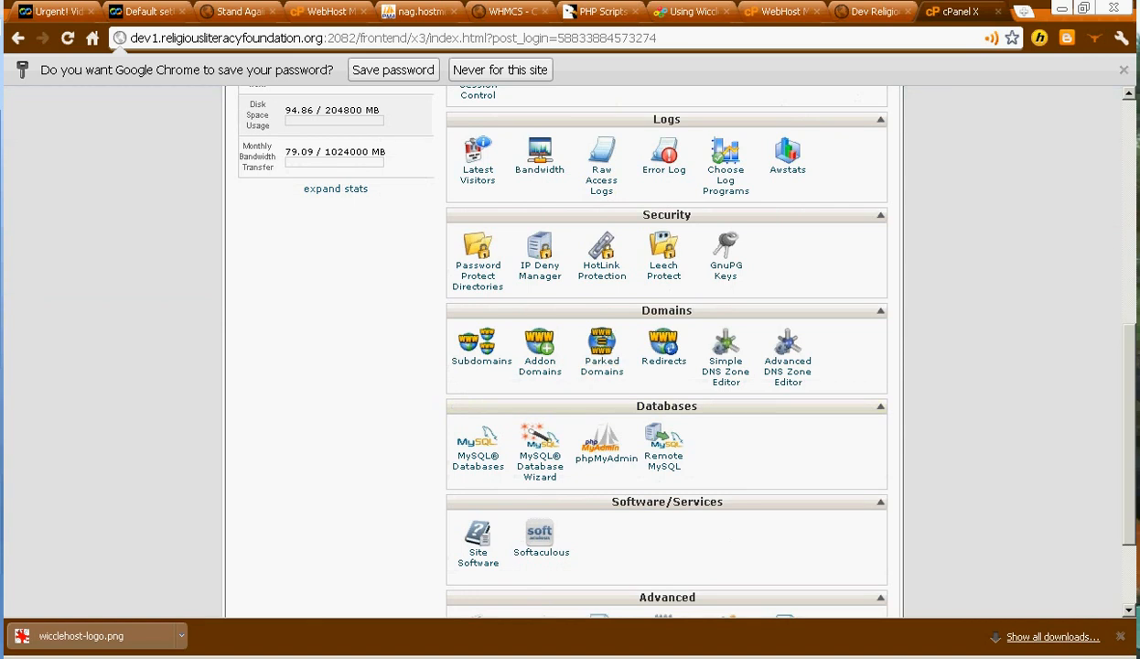
pyautogui.click(606, 448)
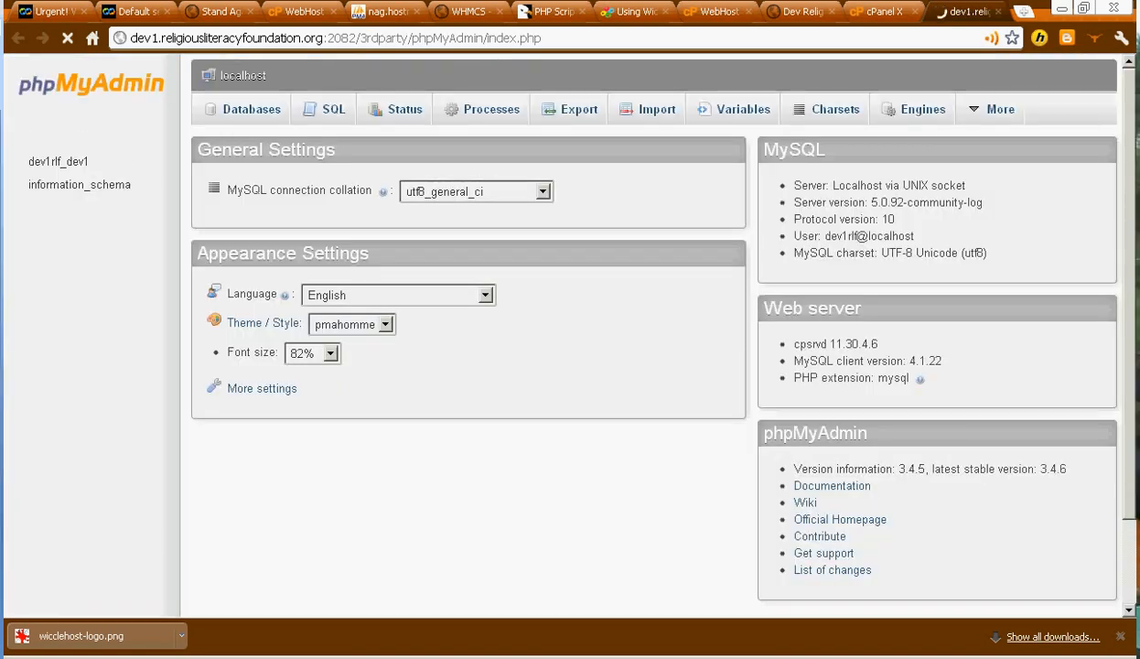
pyautogui.click(58, 162)
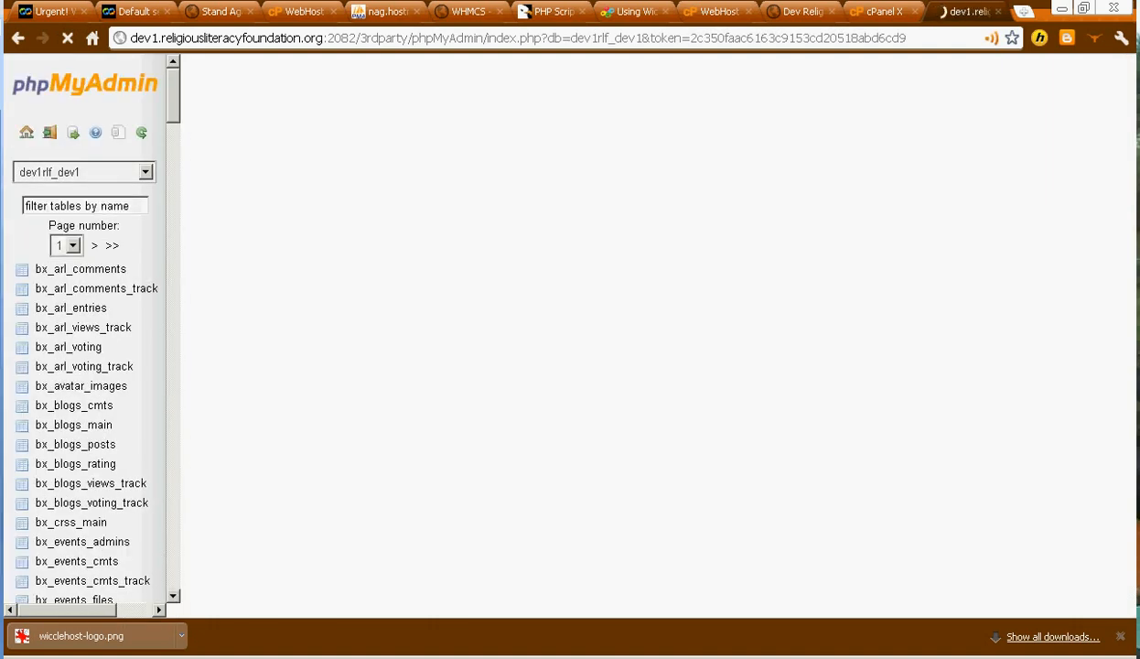
# Step: Find the sys_privacy_actions table in the database's table list and browse its rows
pyautogui.scroll(-15, 87, 330)
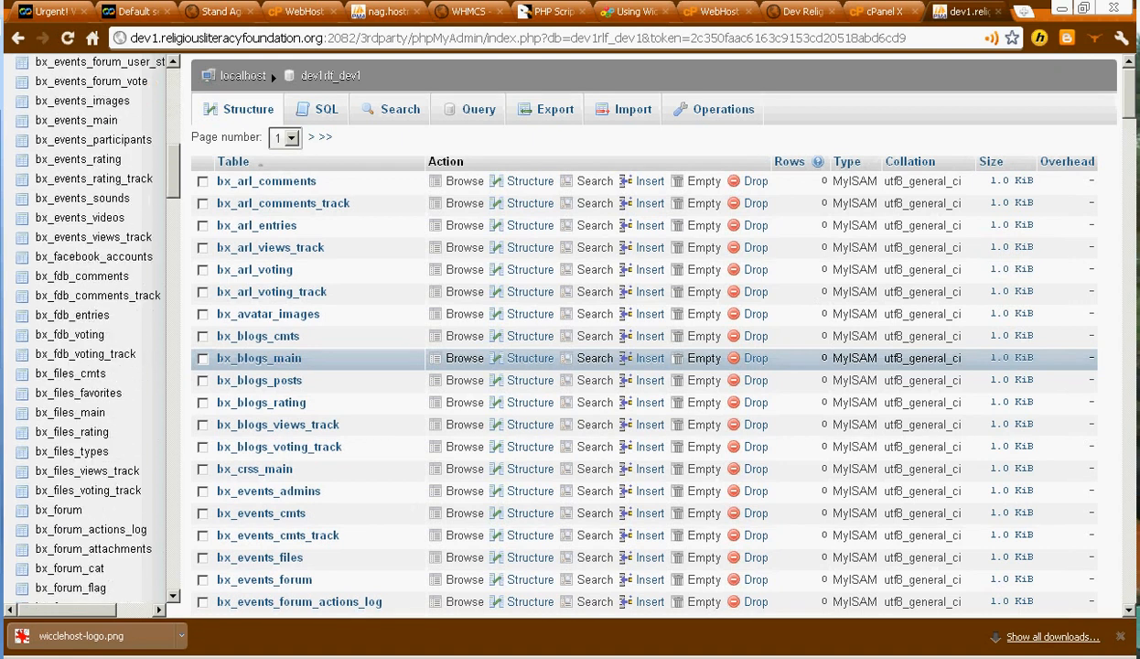
pyautogui.scroll(-15, 86, 330)
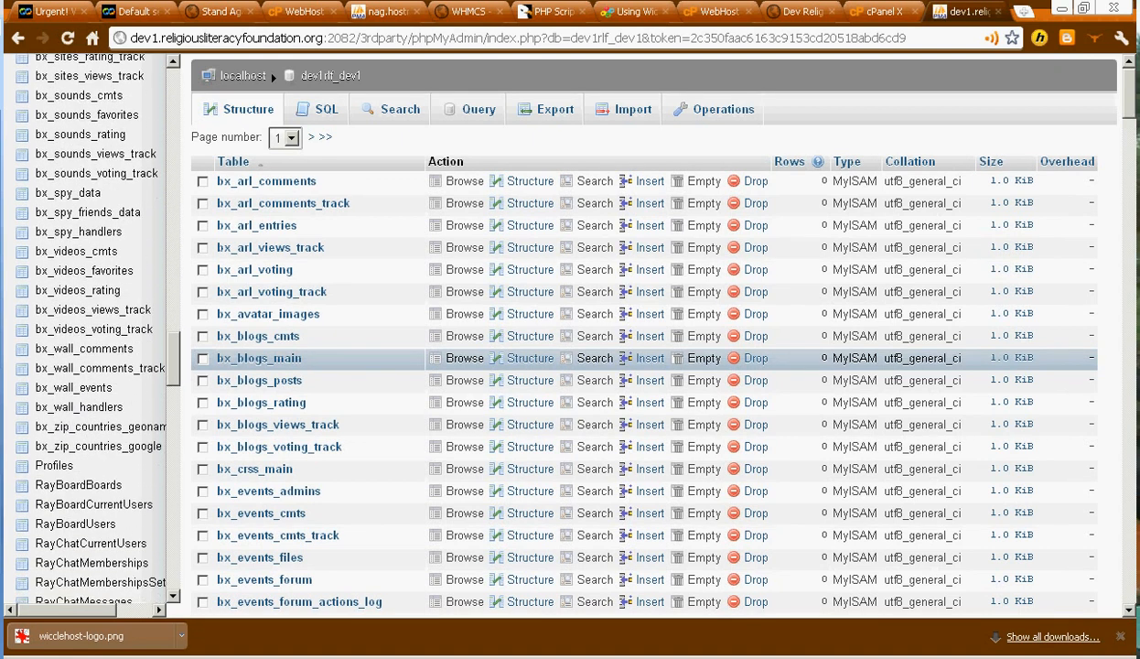
pyautogui.scroll(-7, 87, 330)
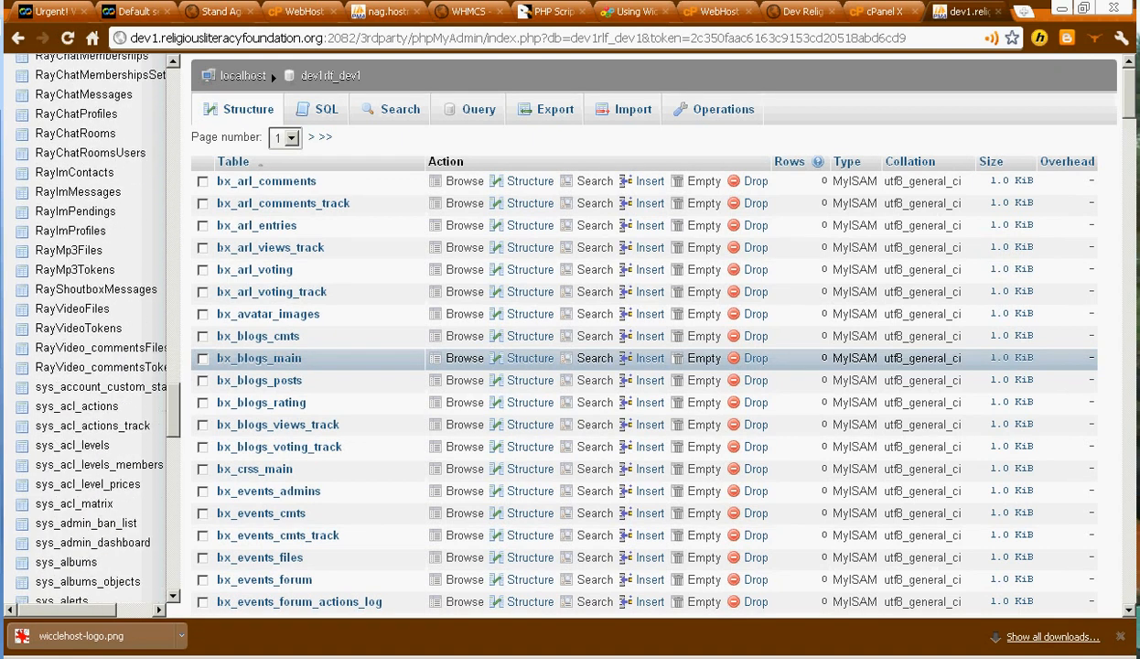
pyautogui.scroll(-1, 87, 330)
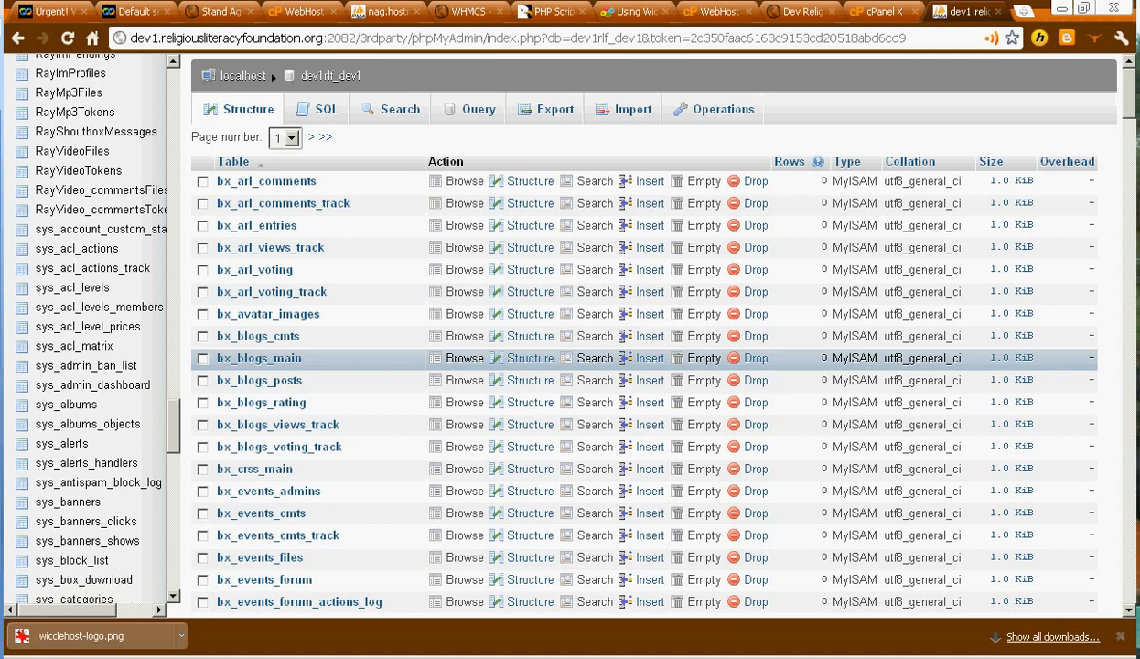
pyautogui.scroll(1, 87, 329)
pyautogui.scroll(-5, 87, 330)
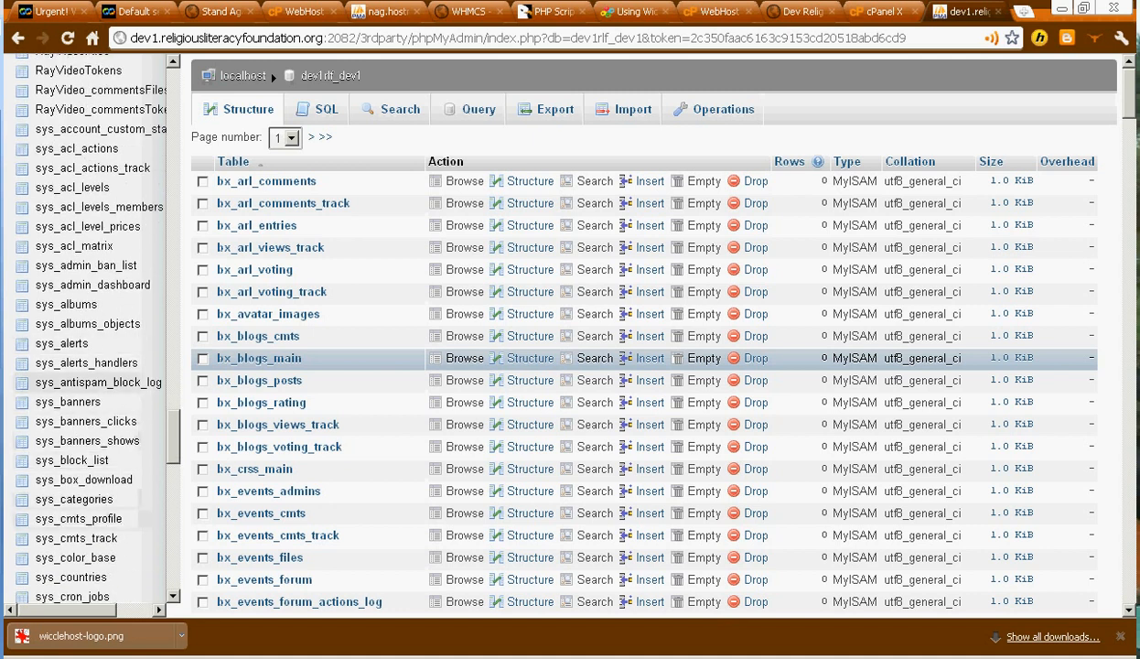
pyautogui.scroll(1, 82, 302)
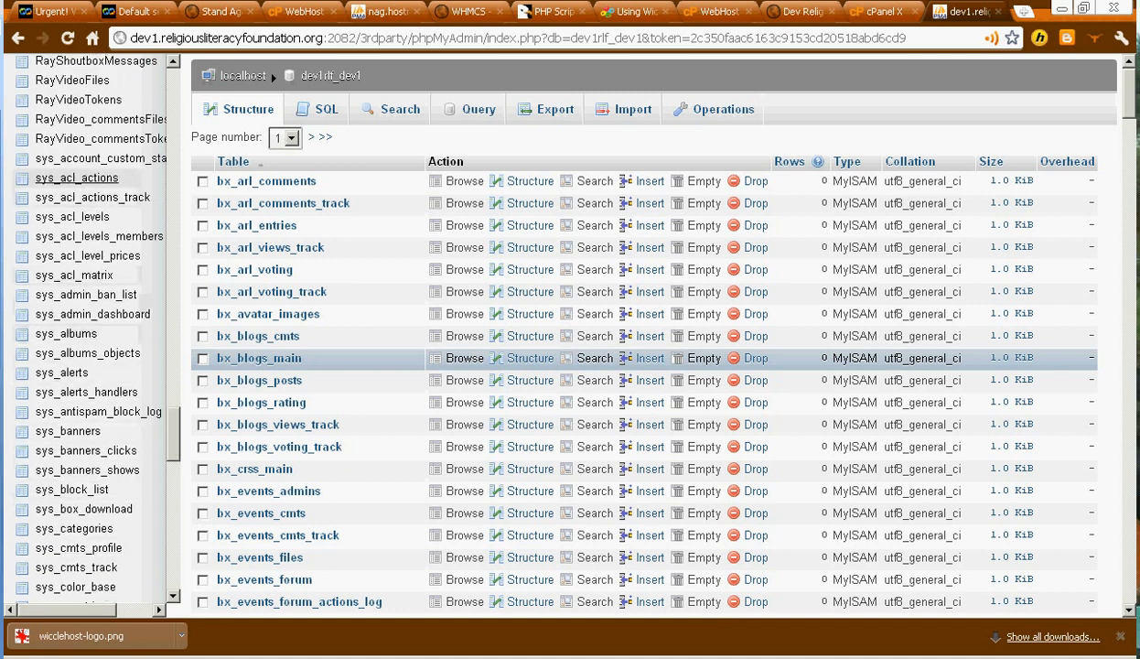
pyautogui.scroll(-10, 82, 178)
pyautogui.scroll(-6, 83, 357)
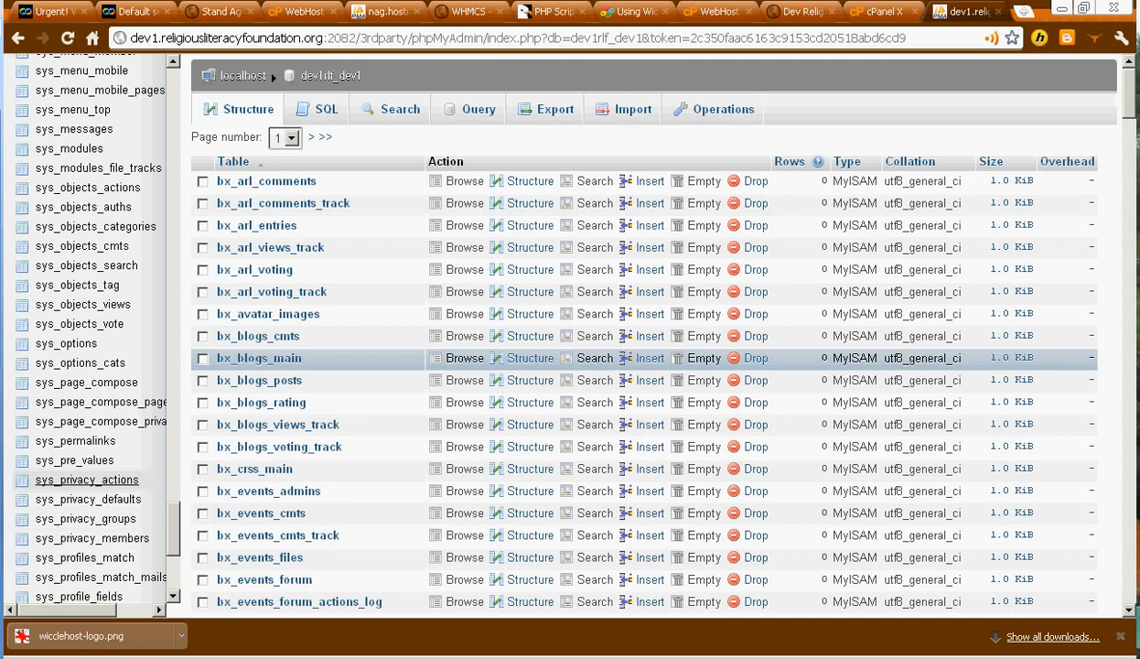
pyautogui.click(87, 480)
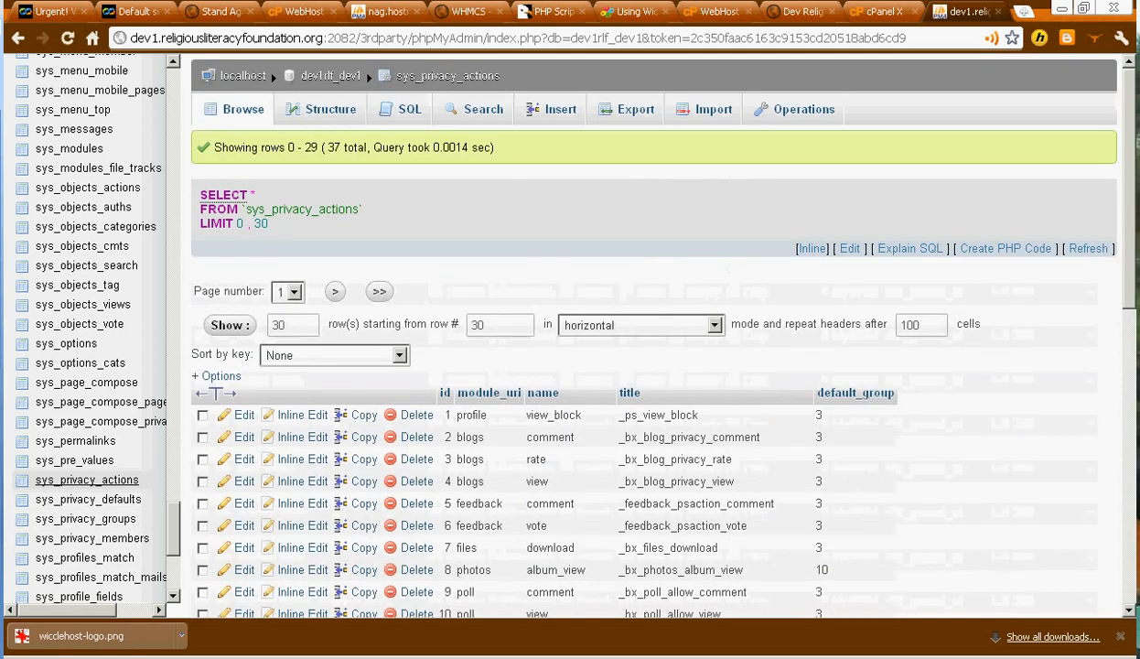
# Step: Set default_group to 4 in the album_view row of the photos module and save the row
pyautogui.scroll(-3, 549, 384)
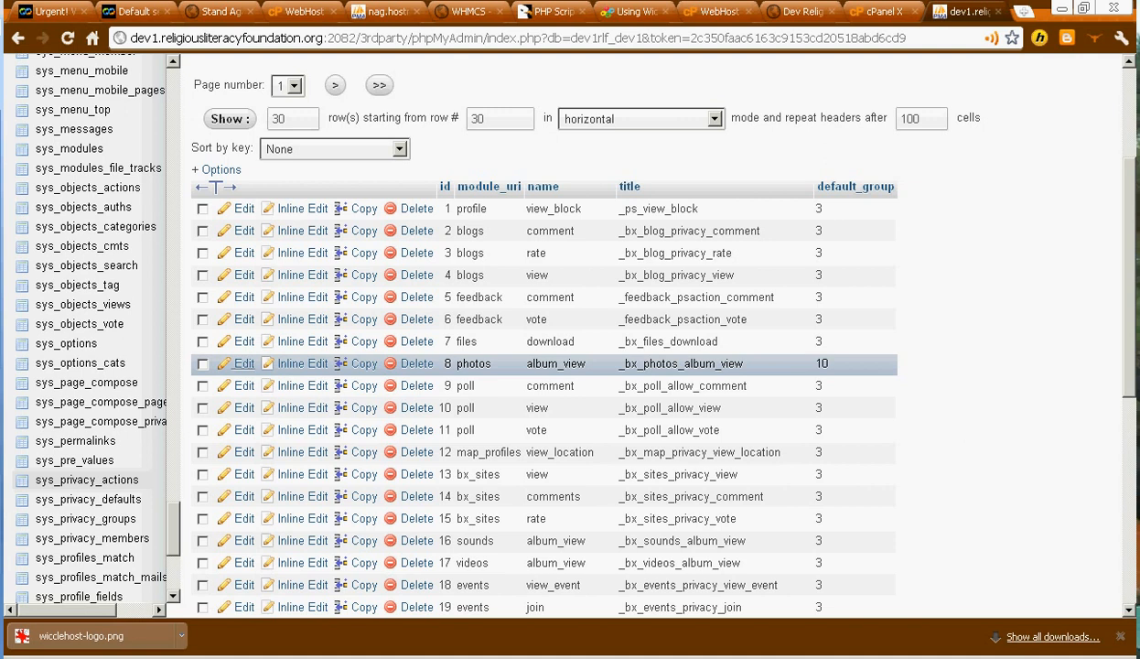
pyautogui.click(243, 364)
pyautogui.moveTo(538, 320); pyautogui.dragTo(505, 320)
pyautogui.write('4')
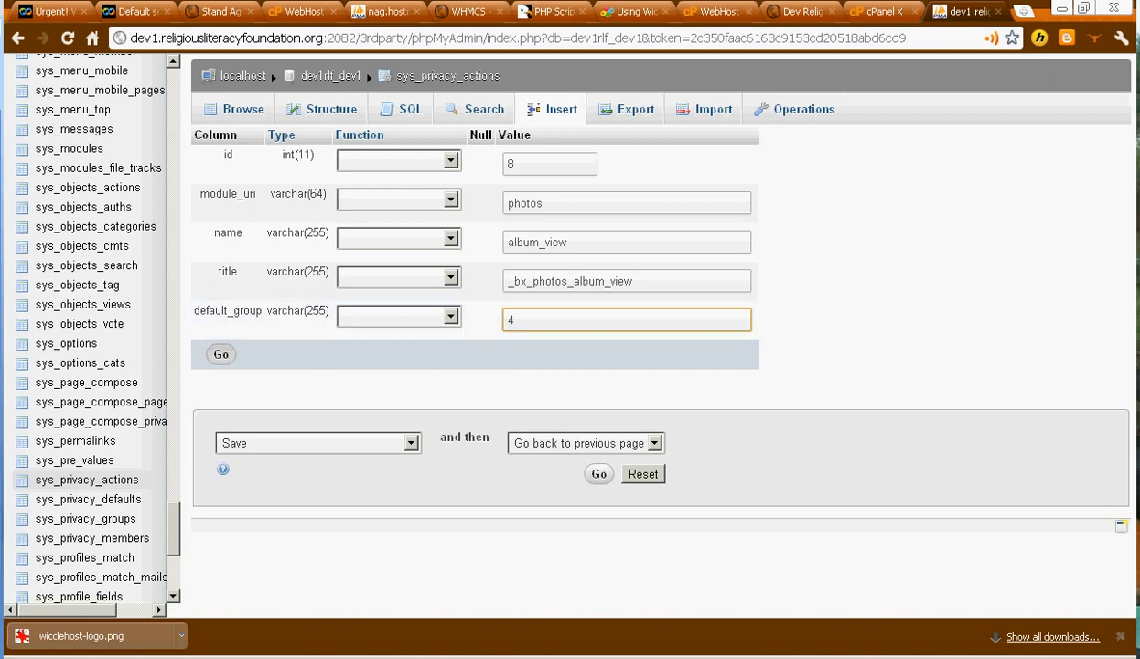
pyautogui.click(220, 355)
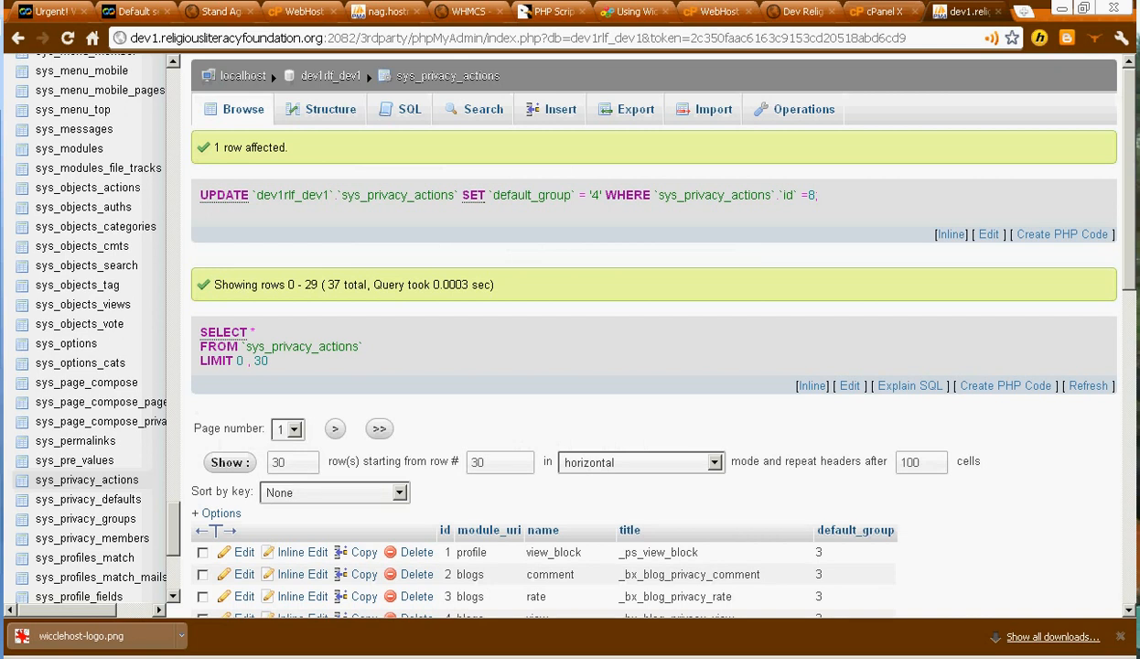
# Step: Switch to the community site, reopen the Add Album form from the Photos section, and check the default "Allow viewing album to" option
pyautogui.click(803, 11)
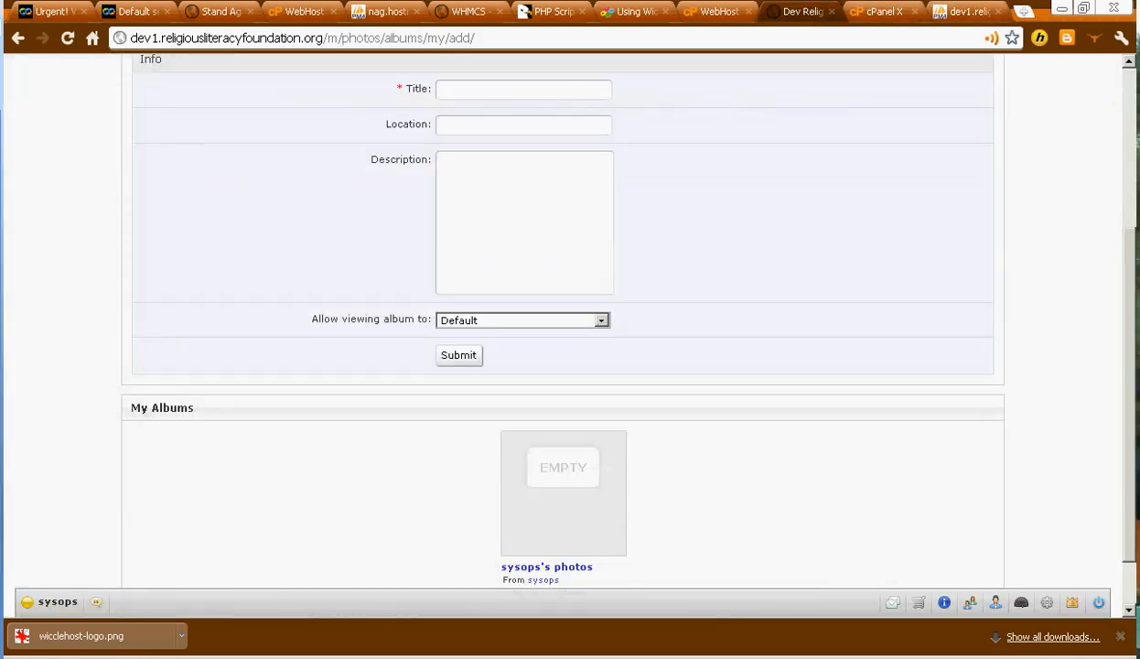
pyautogui.scroll(3, 562, 320)
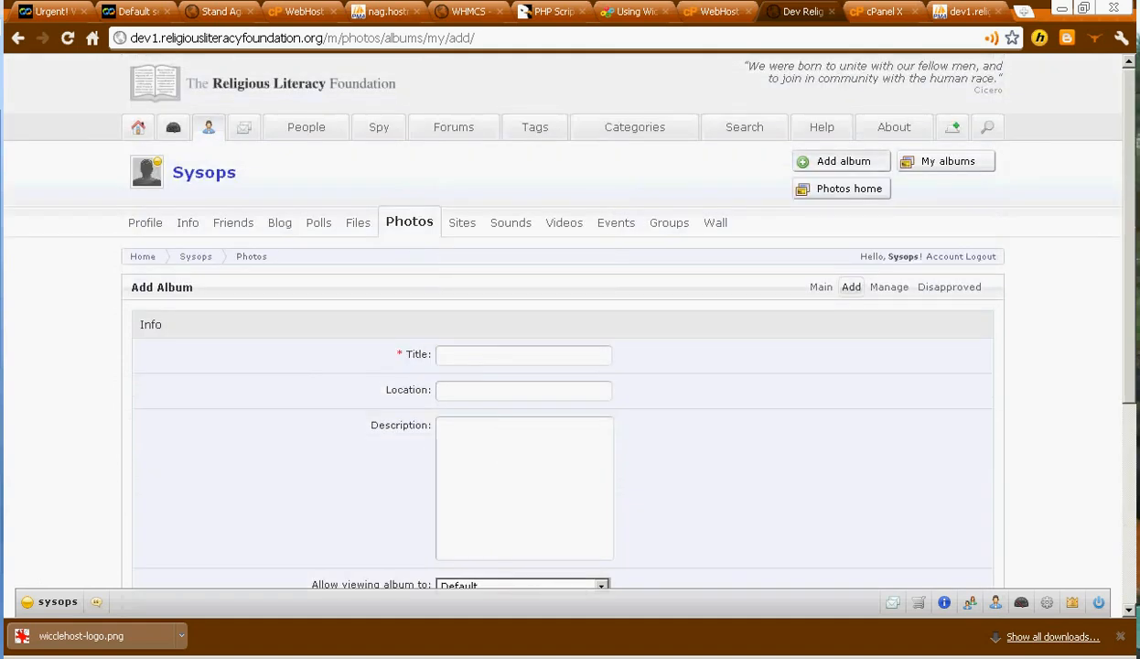
pyautogui.click(138, 127)
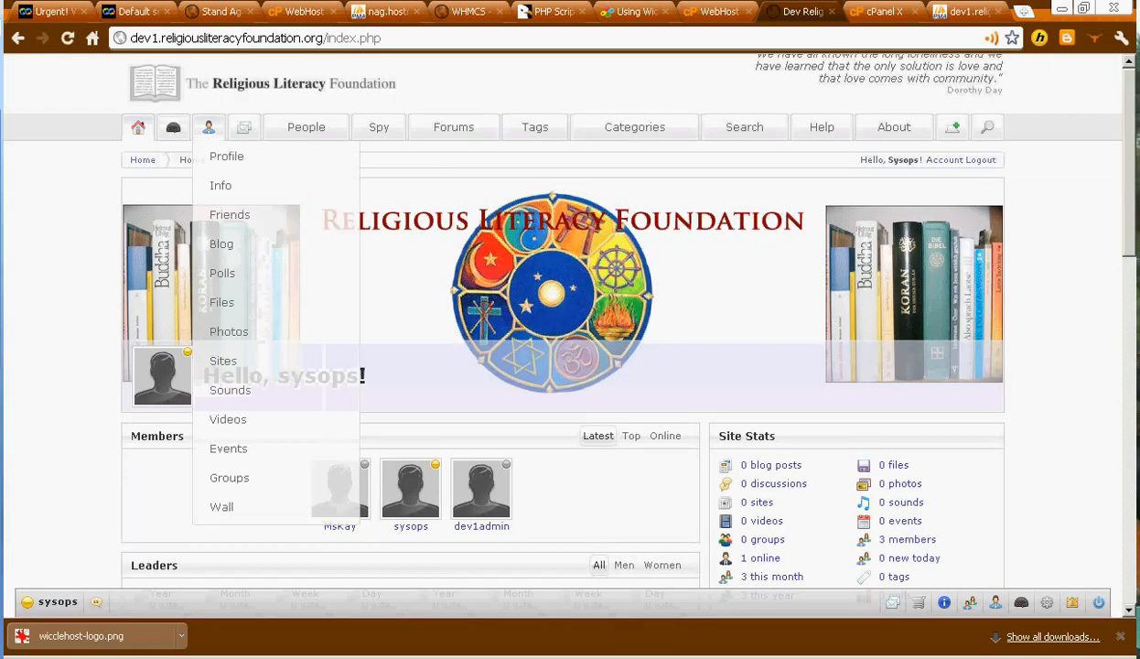
pyautogui.moveTo(173, 128)
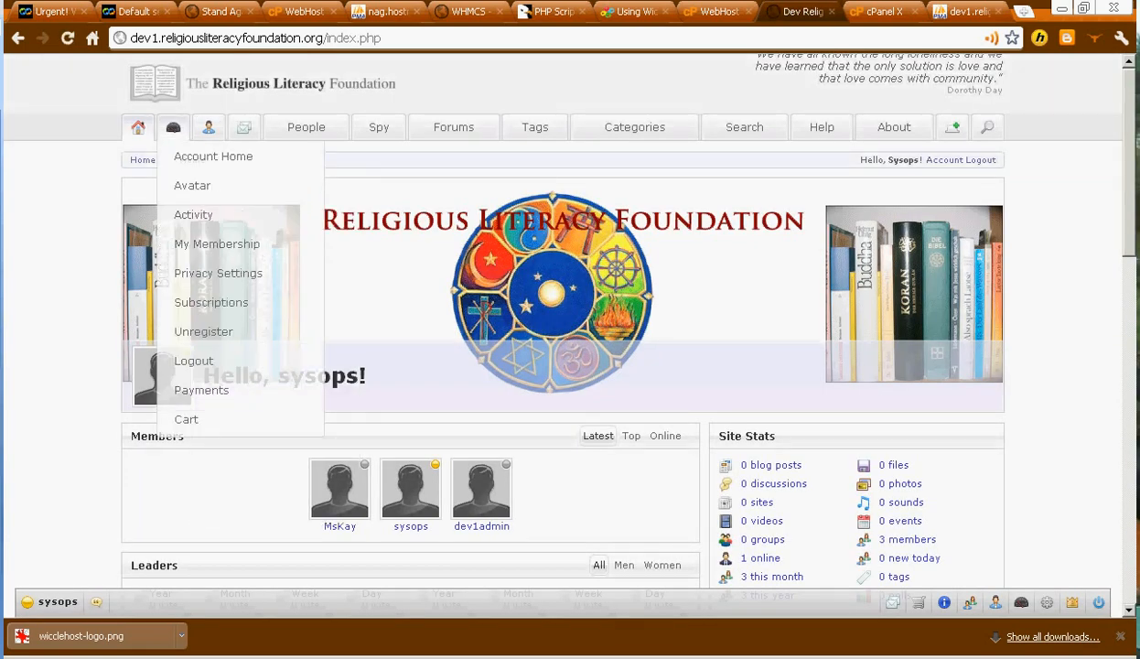
pyautogui.moveTo(209, 127)
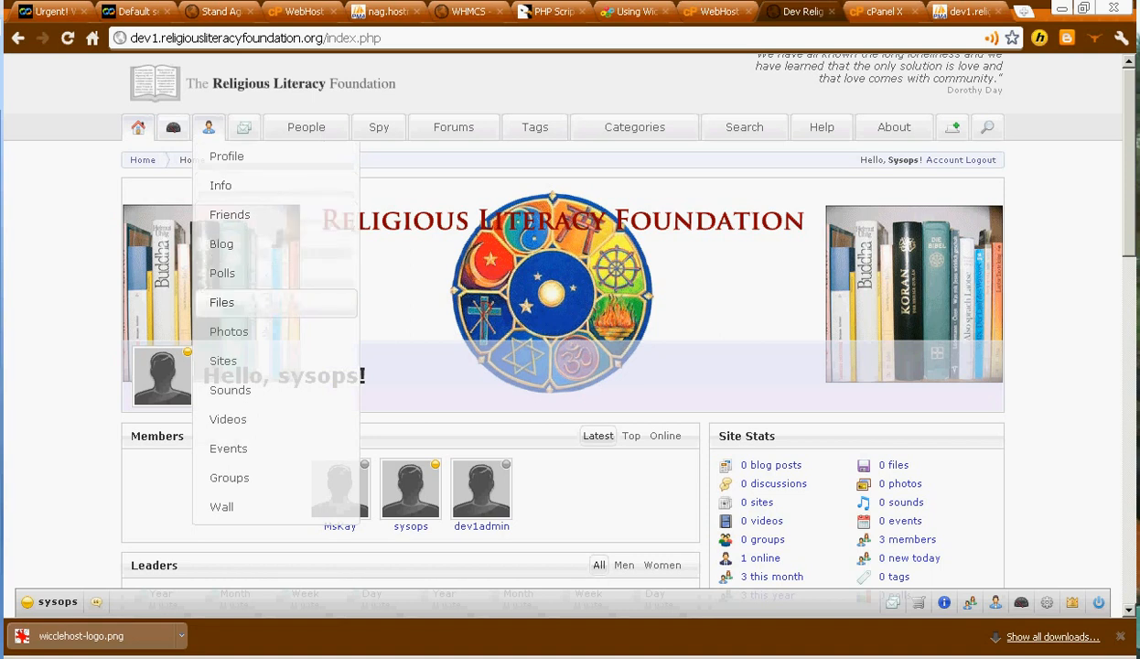
pyautogui.click(228, 331)
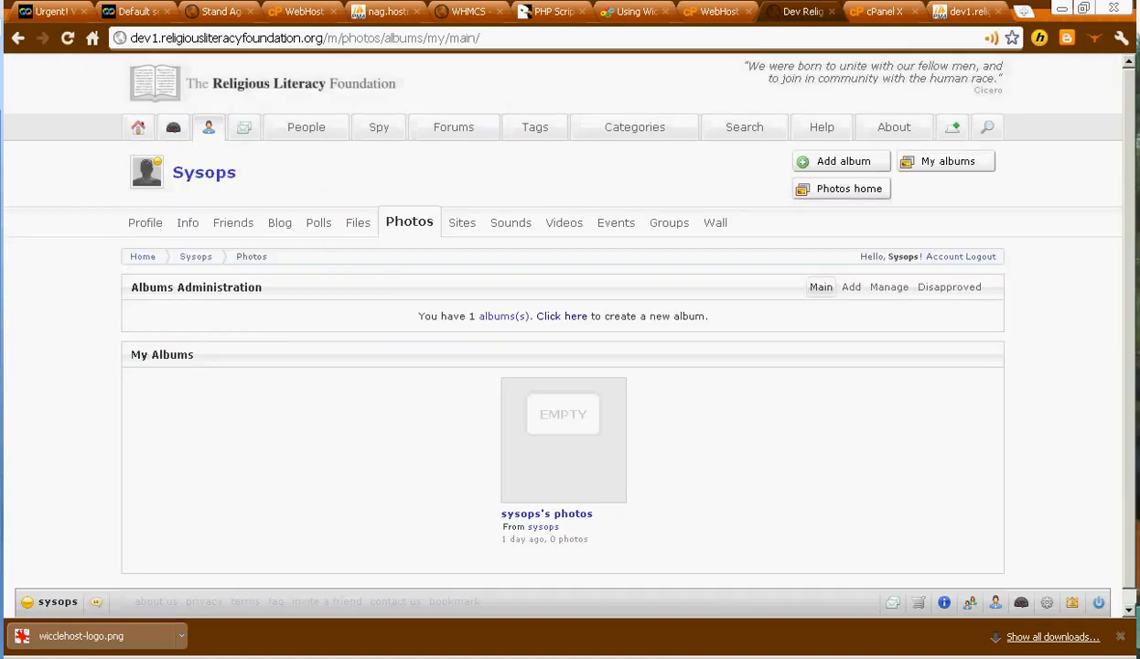
pyautogui.click(842, 161)
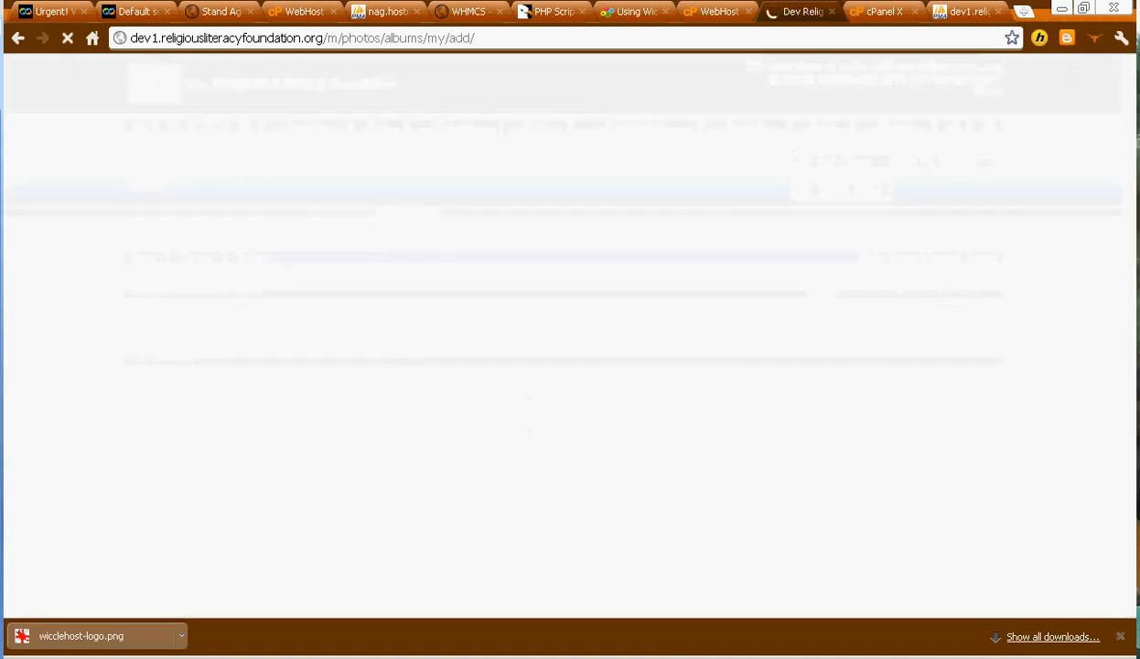
pyautogui.scroll(-3, 567, 366)
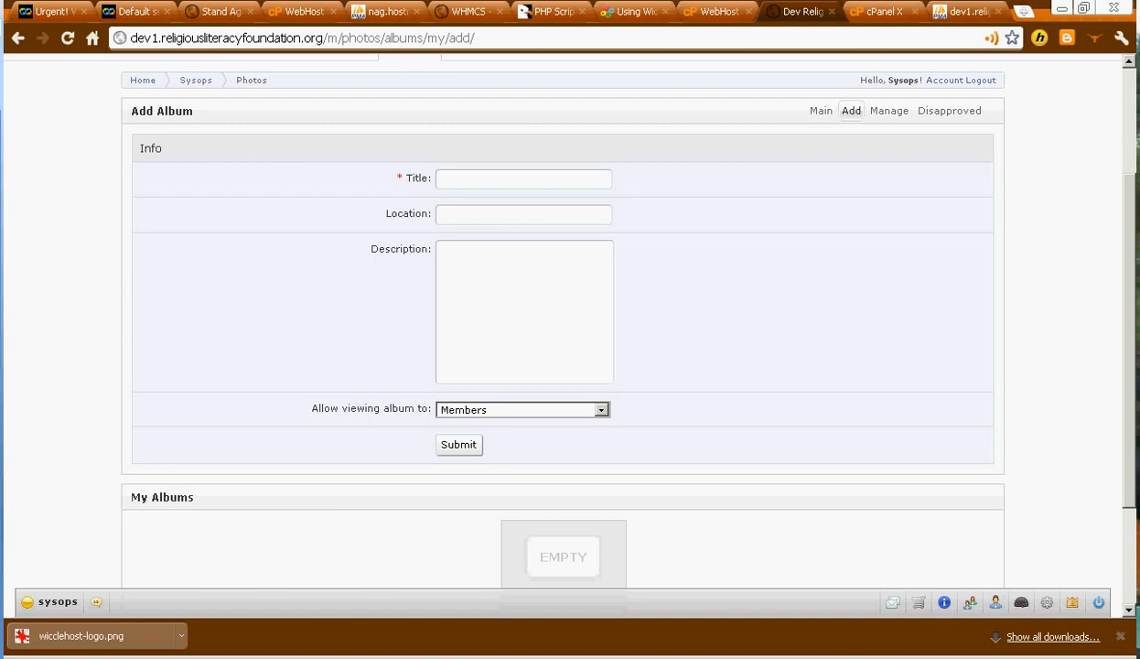
# Step: Back in phpMyAdmin, set default_group to 3 in the photos album_view row of sys_privacy_actions and save the row
pyautogui.click(968, 12)
pyautogui.scroll(-2, 654, 338)
pyautogui.scroll(-2, 549, 394)
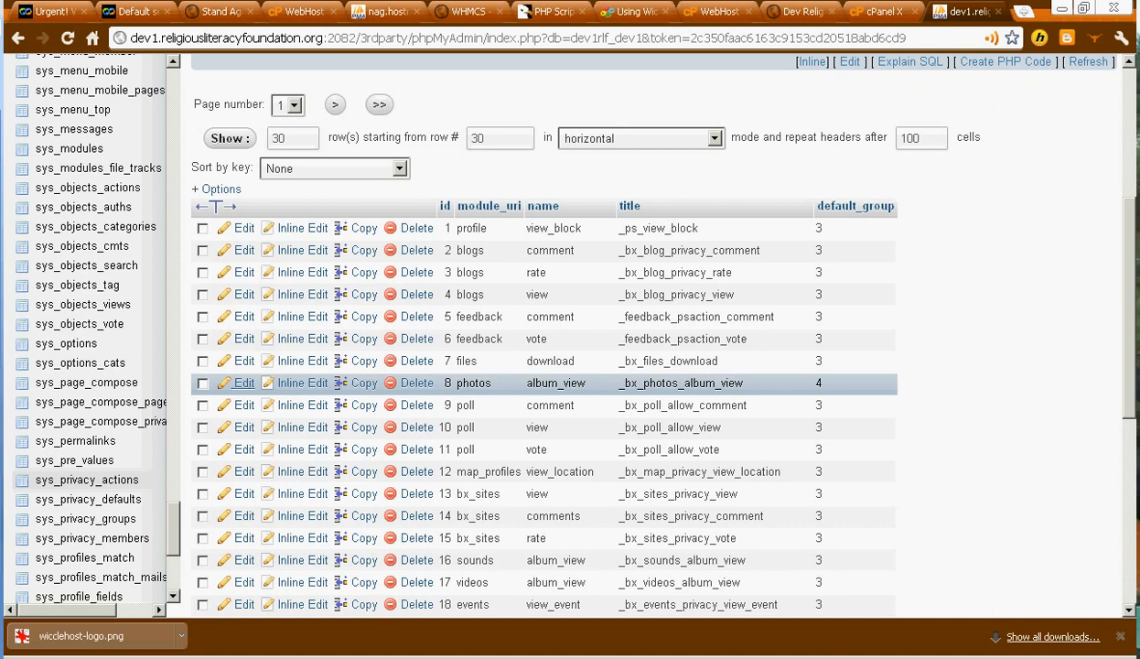
pyautogui.click(243, 383)
pyautogui.click(540, 319)
pyautogui.moveTo(531, 320); pyautogui.dragTo(499, 312)
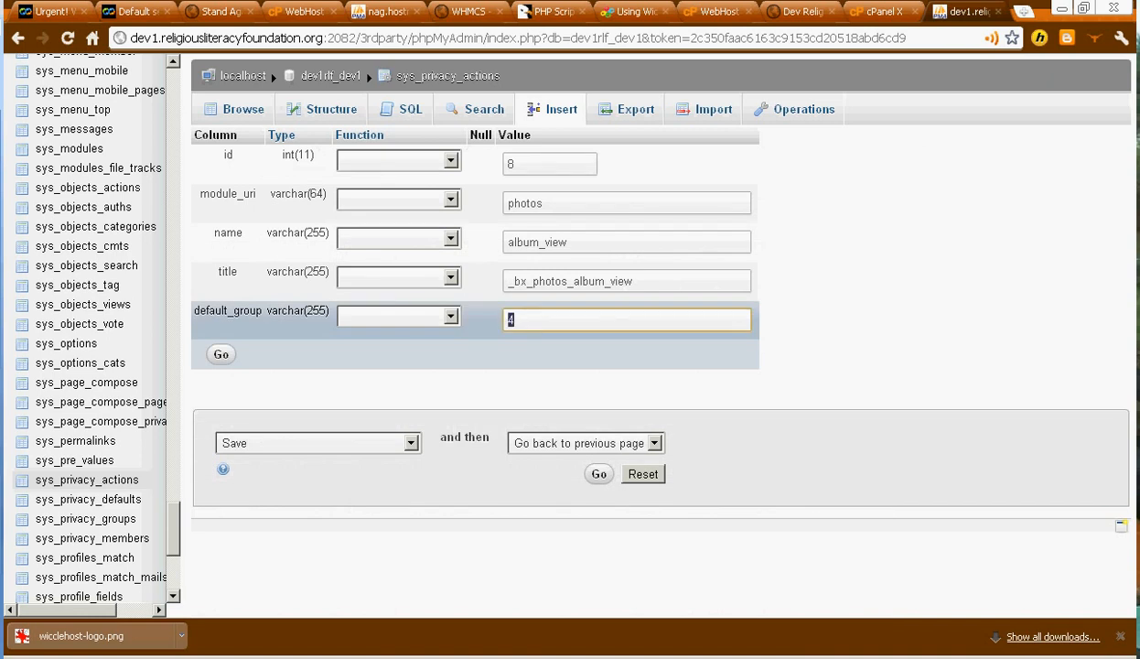
pyautogui.write('3')
pyautogui.press('Return')
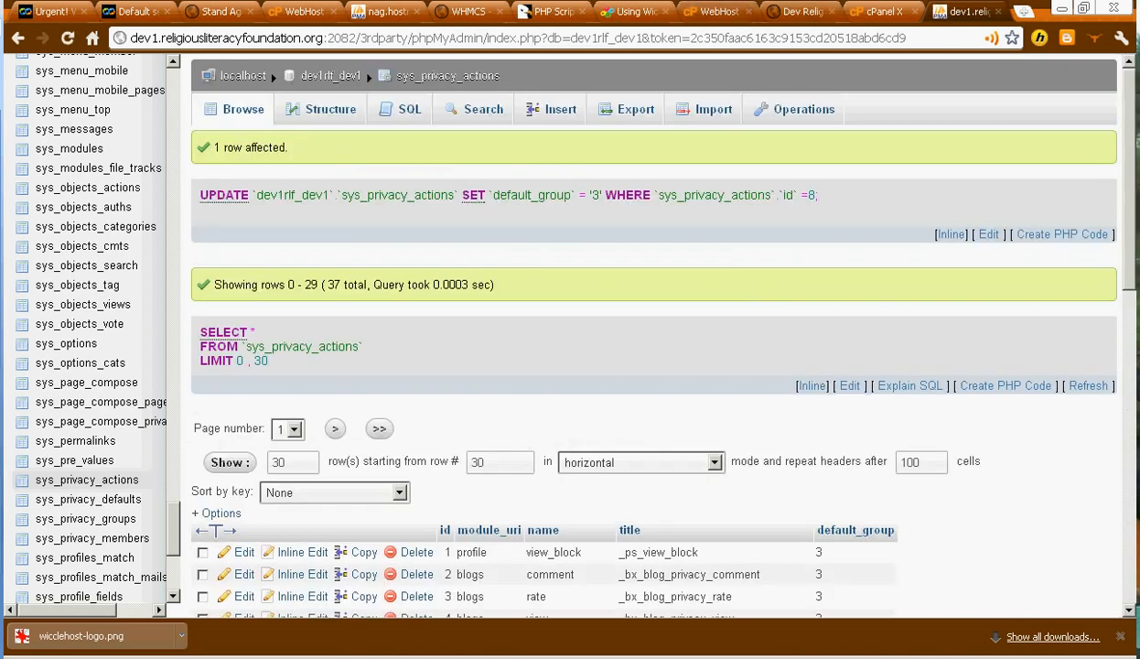
# Step: Return to the community site and load a fresh Add Album form for photos to check the preselected album viewing privacy
pyautogui.click(798, 12)
pyautogui.scroll(3, 563, 320)
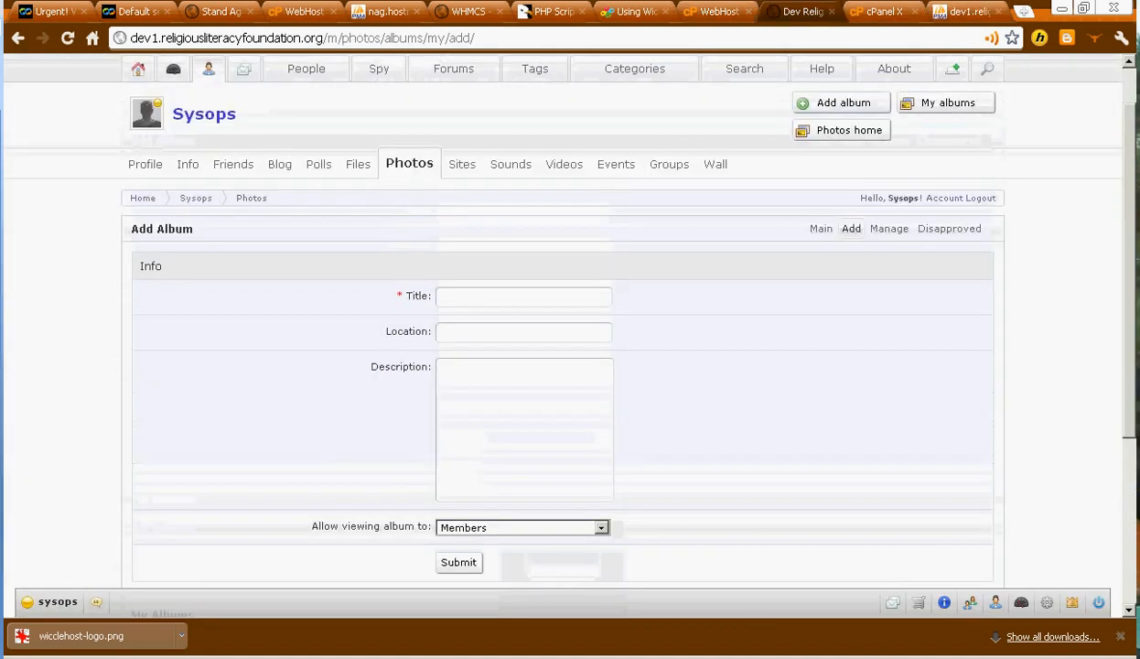
pyautogui.press('F5')
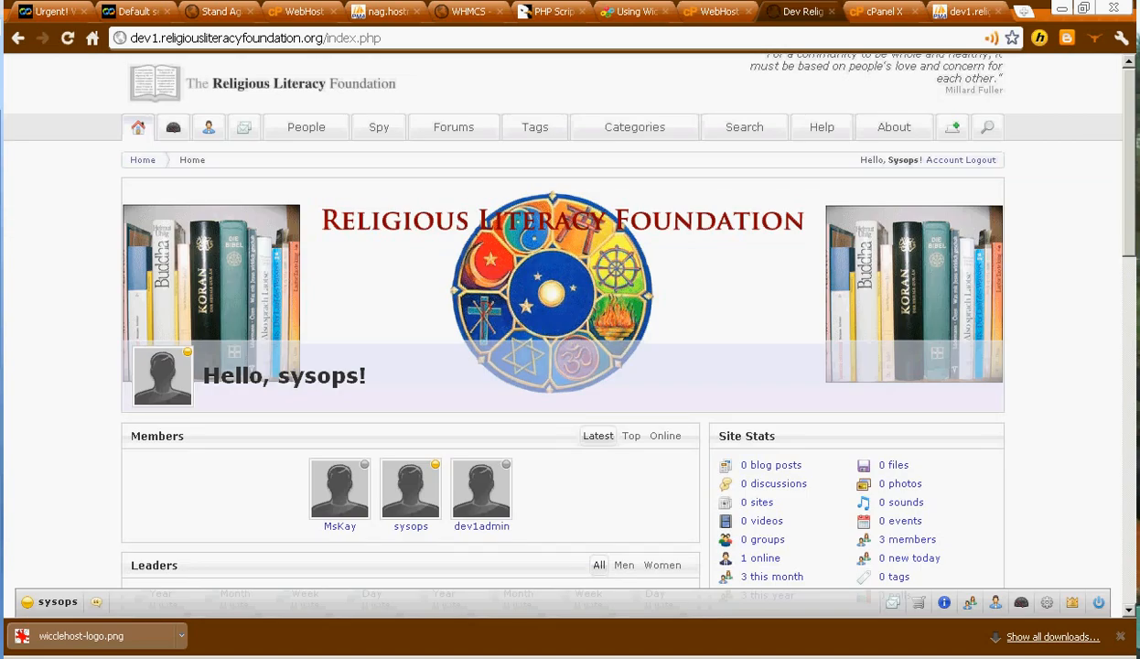
pyautogui.moveTo(209, 127)
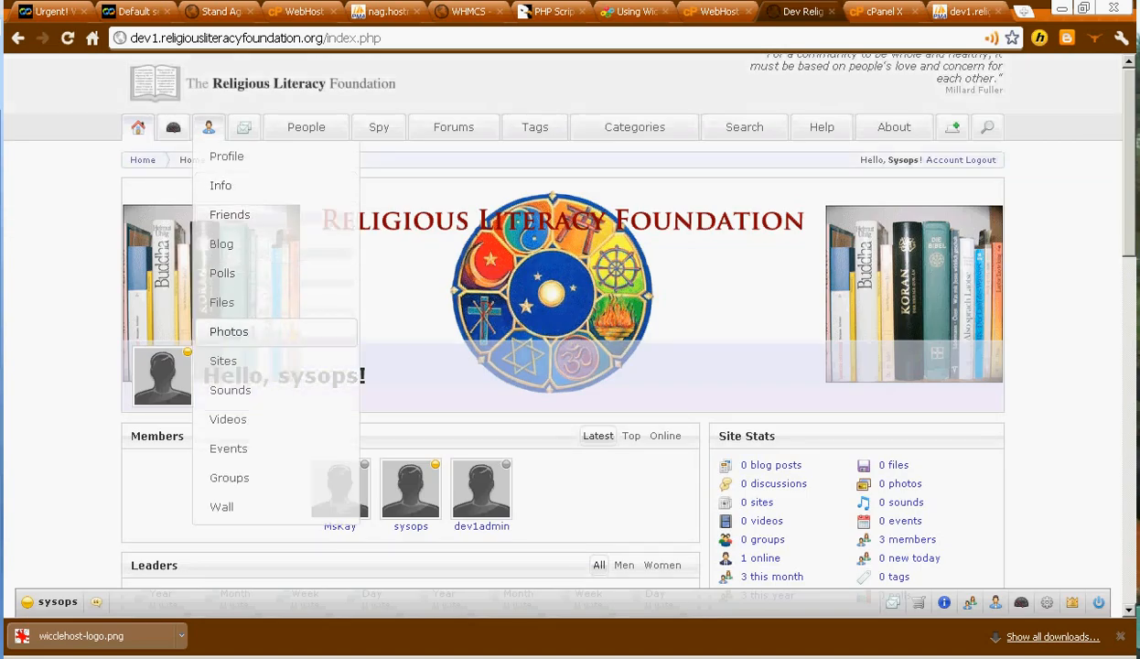
pyautogui.click(229, 331)
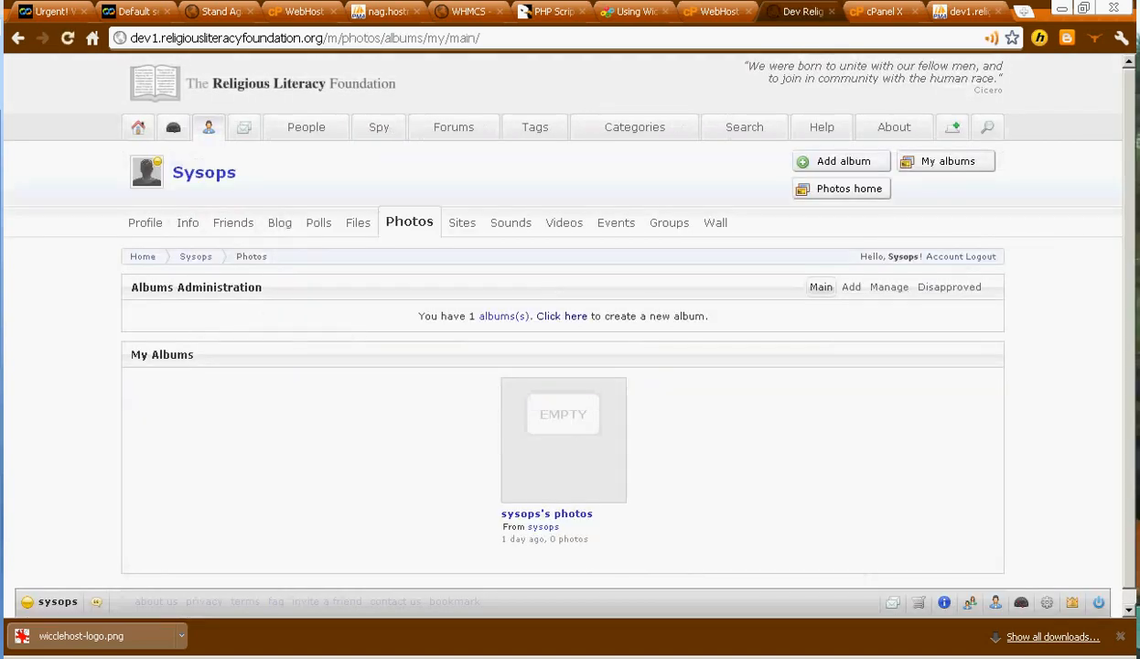
pyautogui.scroll(-1, 555, 325)
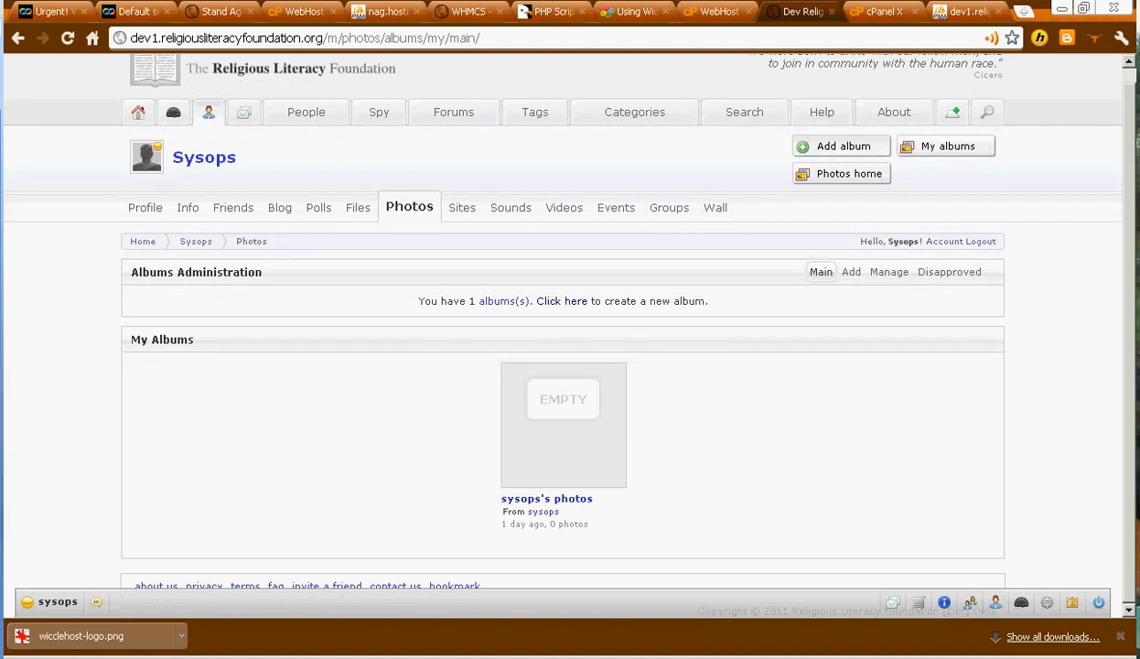
pyautogui.click(841, 146)
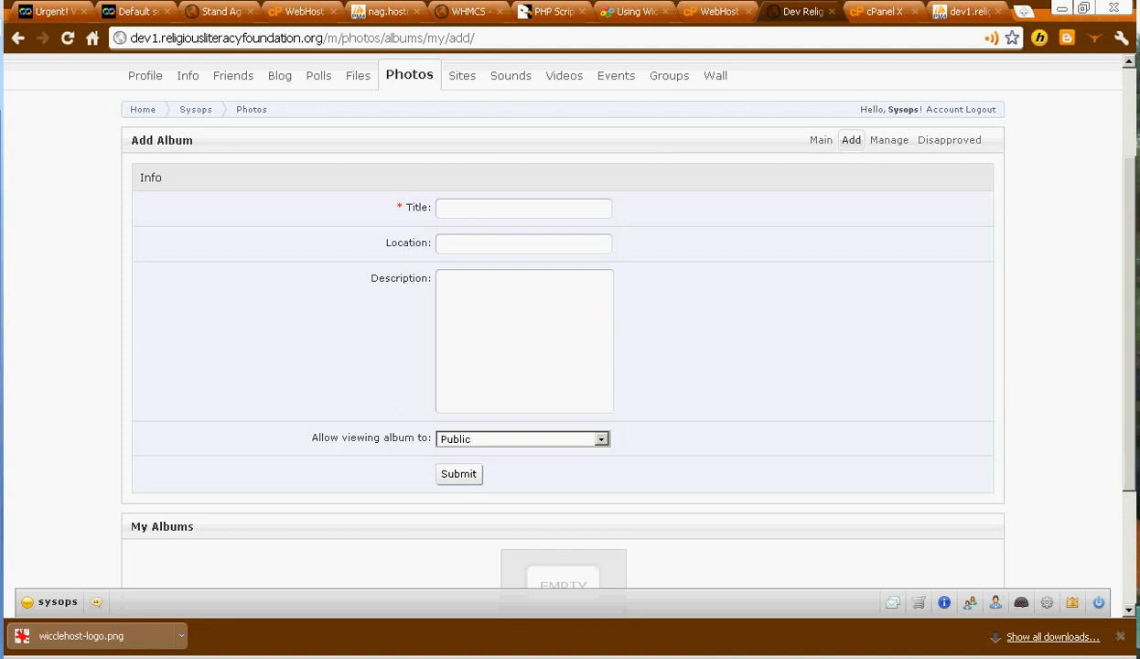
# Step: In phpMyAdmin, set default_group to 2 in the photos album_view row and save the row
pyautogui.click(967, 11)
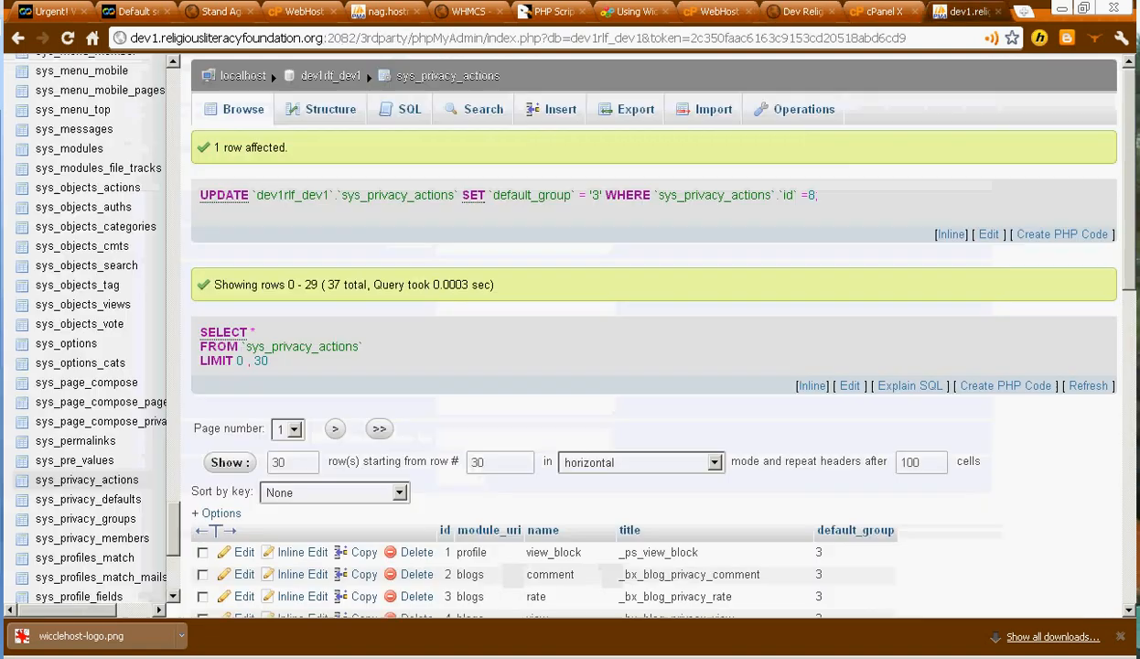
pyautogui.scroll(-3, 549, 412)
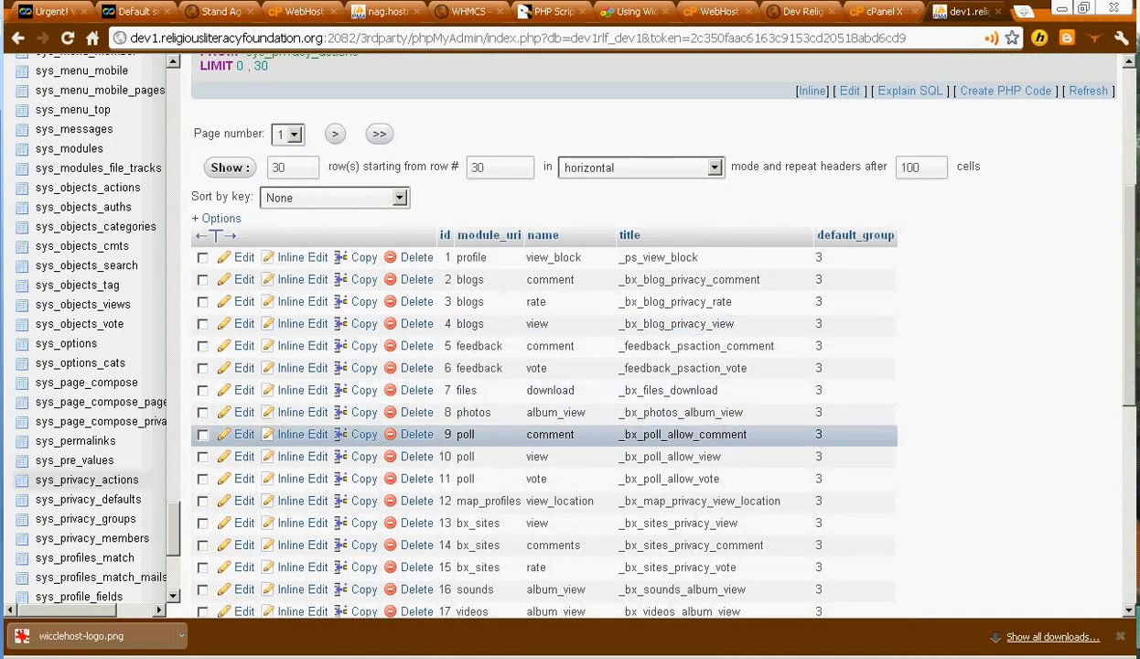
pyautogui.click(243, 412)
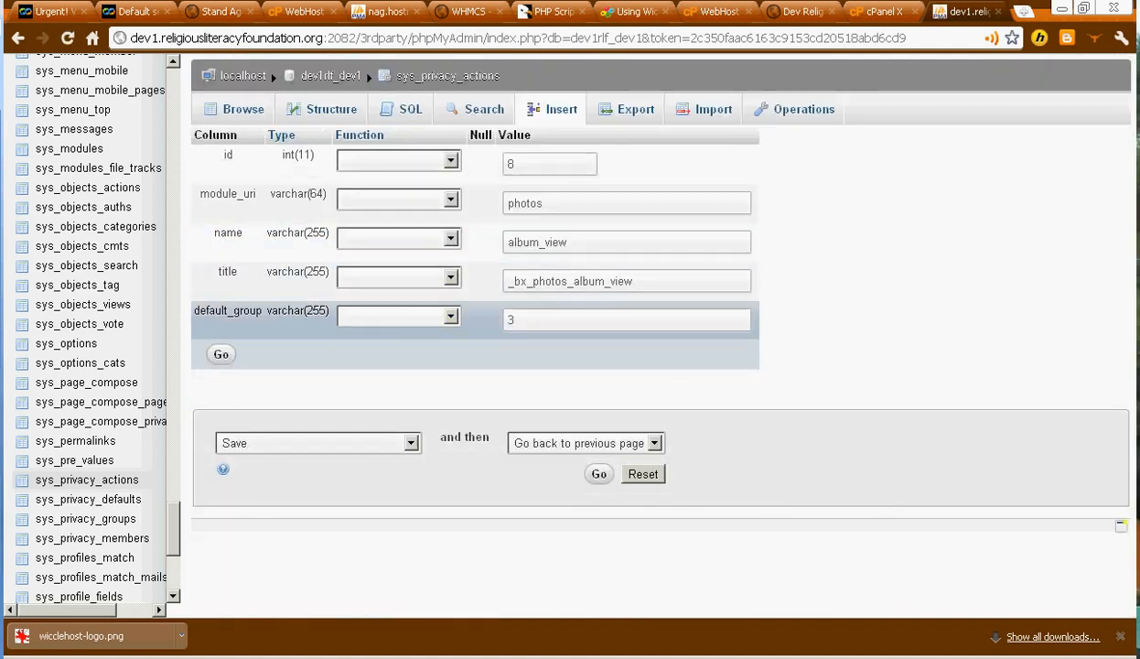
pyautogui.doubleClick(512, 319)
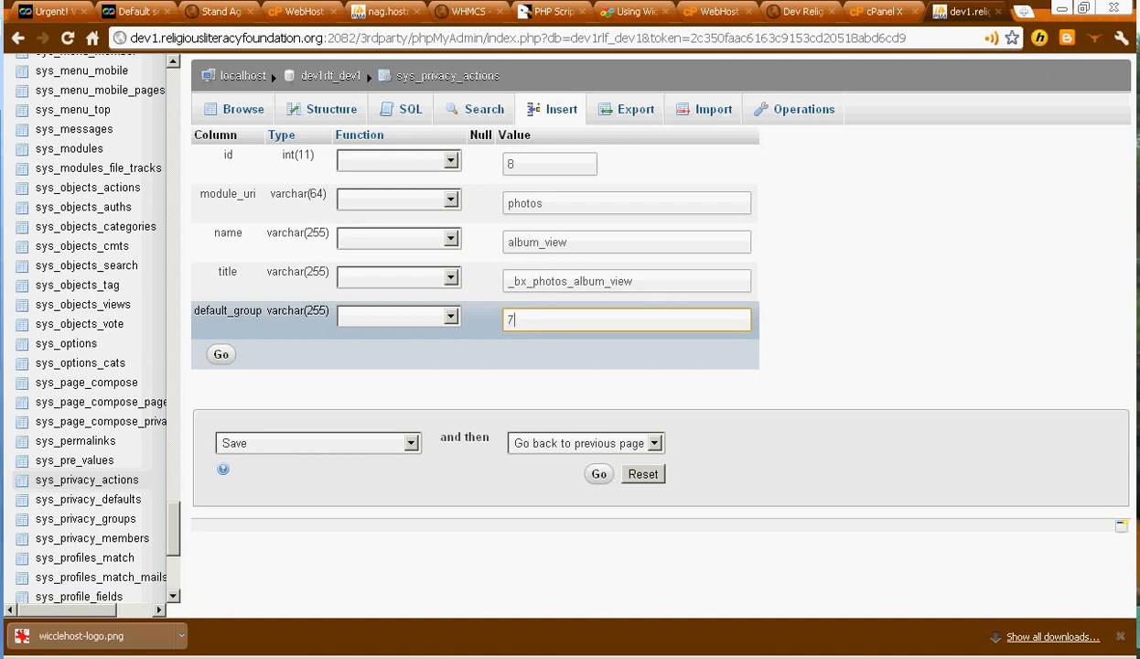
pyautogui.write('7')
pyautogui.doubleClick(511, 319)
pyautogui.write('2')
pyautogui.press('Return')
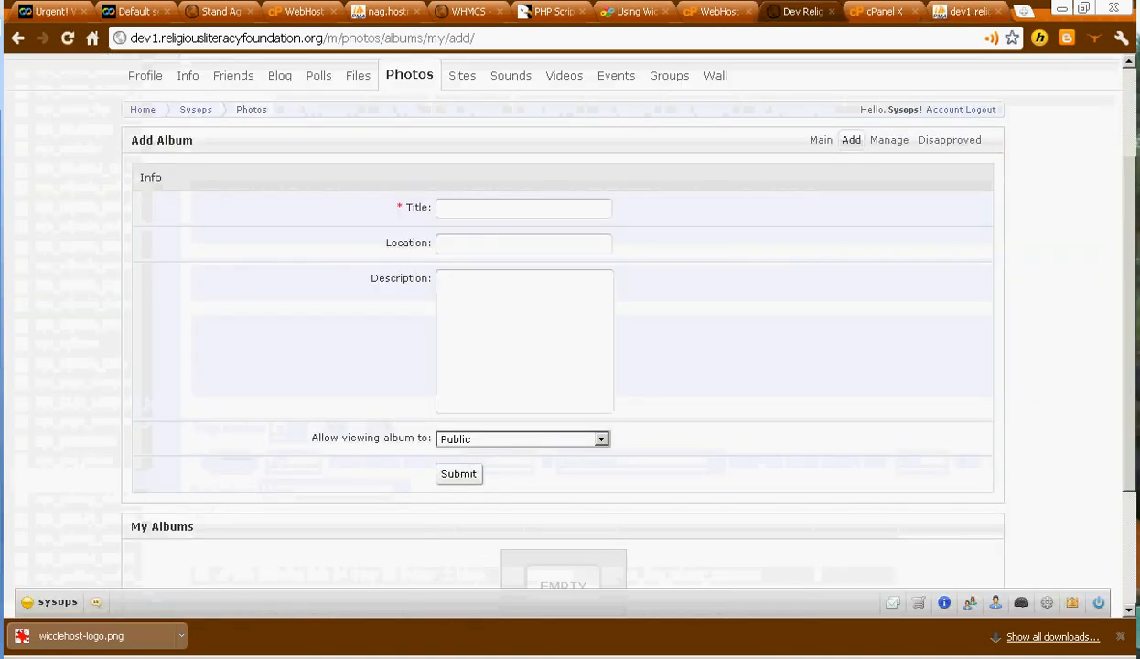
# Step: On the community site, go through the home page to the Photos section's Add Album form and examine its default viewing privacy
pyautogui.click(801, 12)
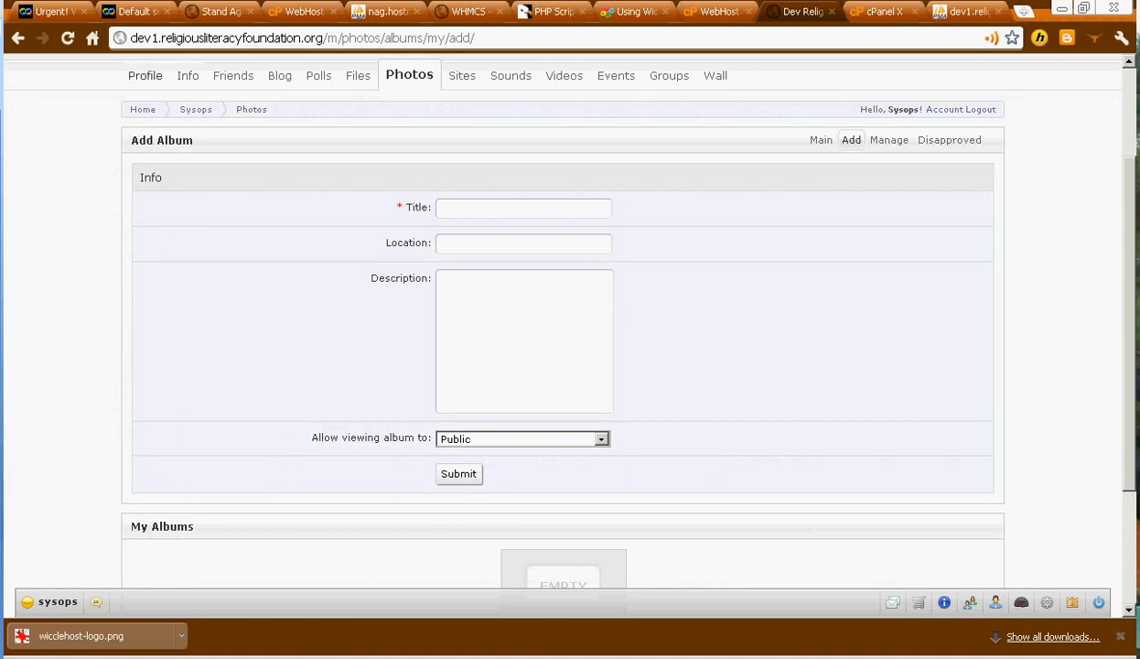
pyautogui.scroll(3, 562, 320)
pyautogui.click(138, 127)
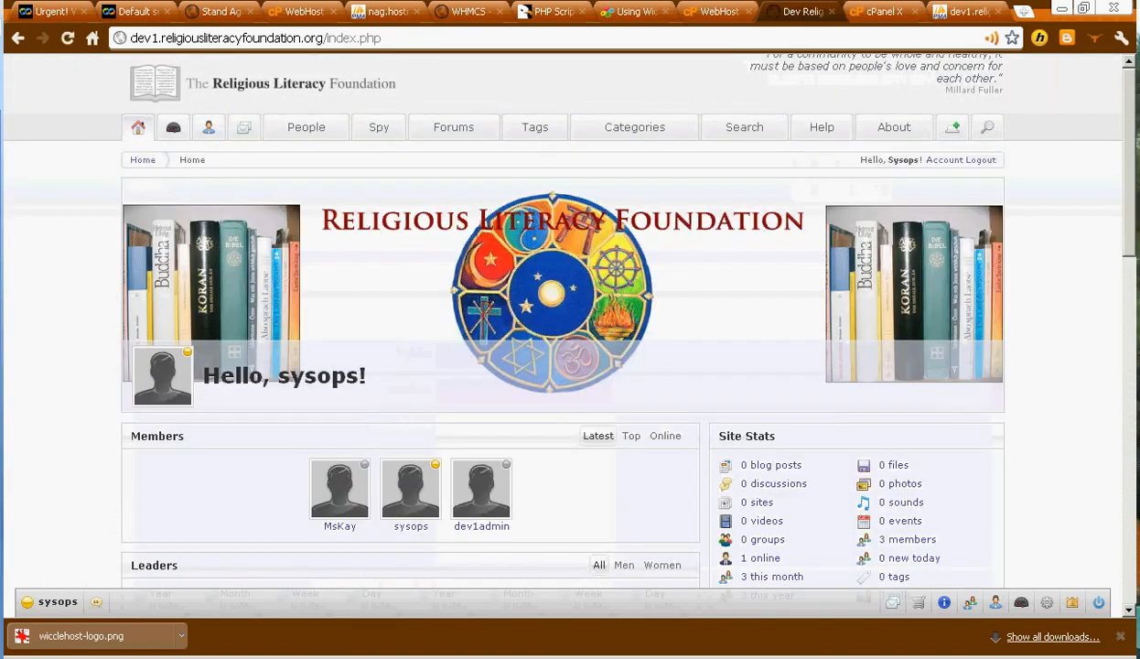
pyautogui.moveTo(209, 127)
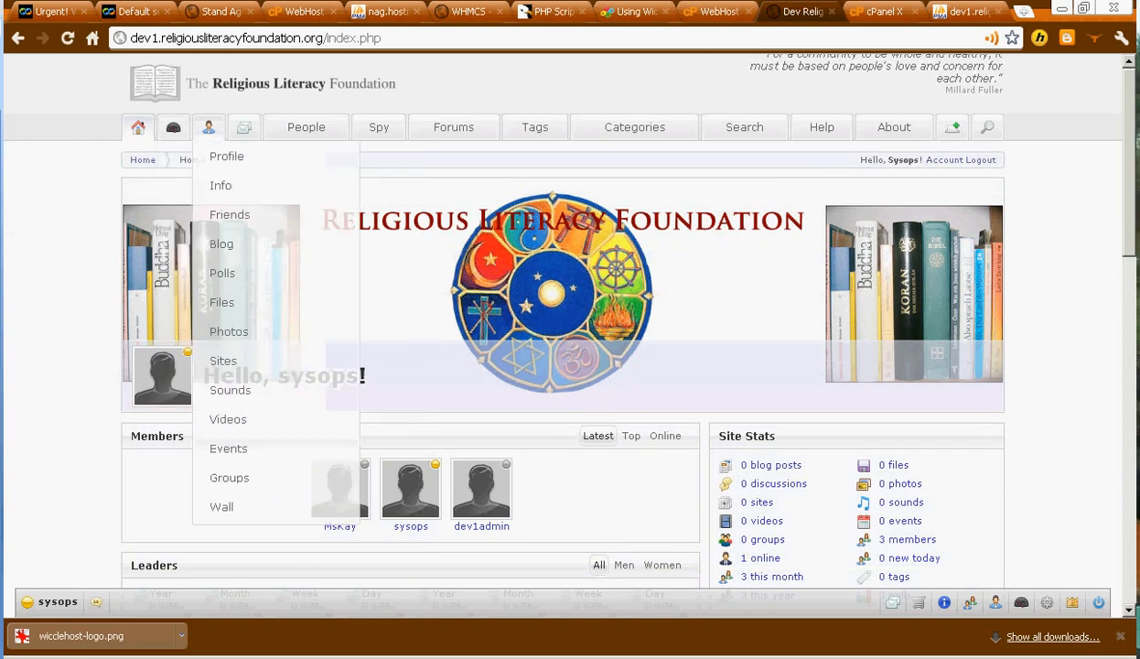
pyautogui.click(229, 331)
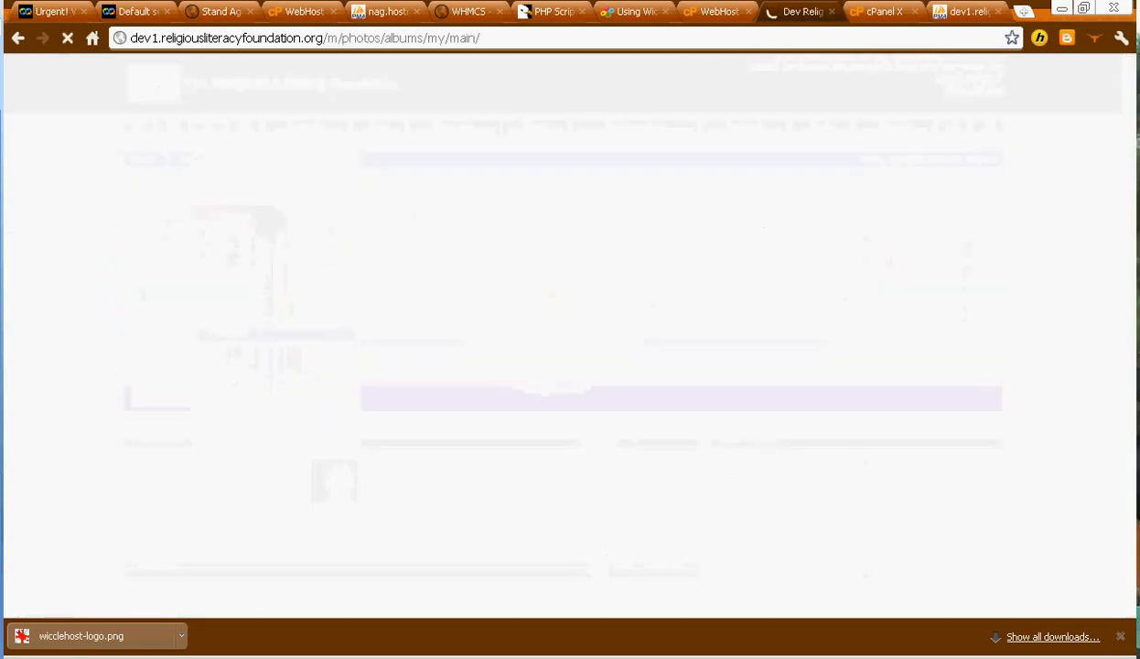
pyautogui.click(842, 161)
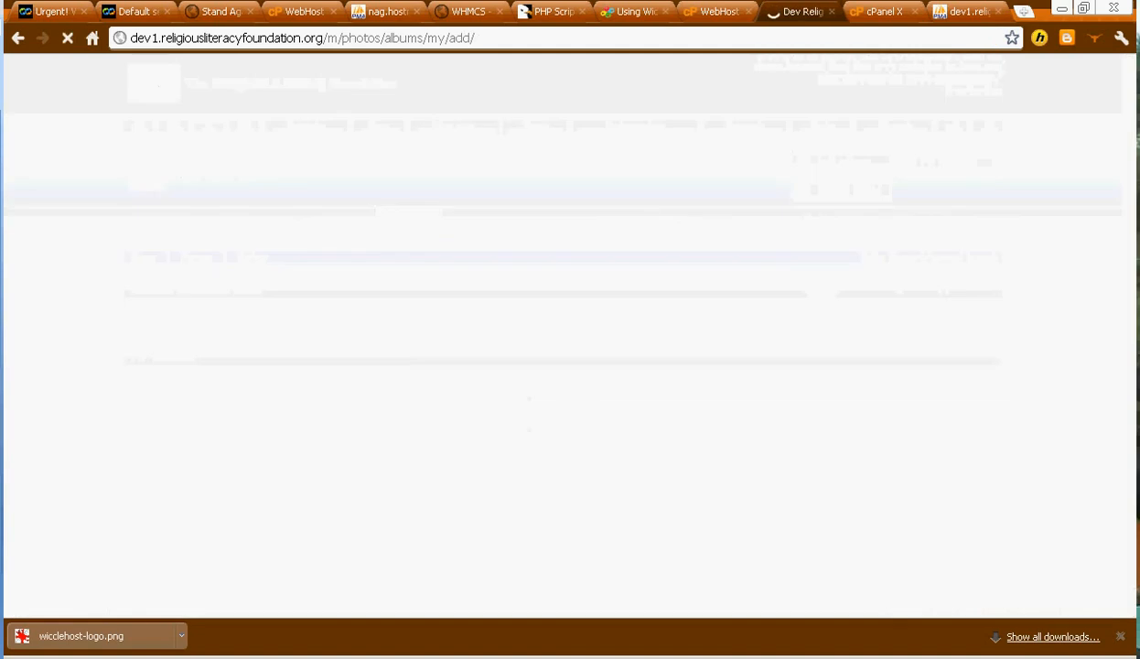
pyautogui.scroll(-3, 842, 287)
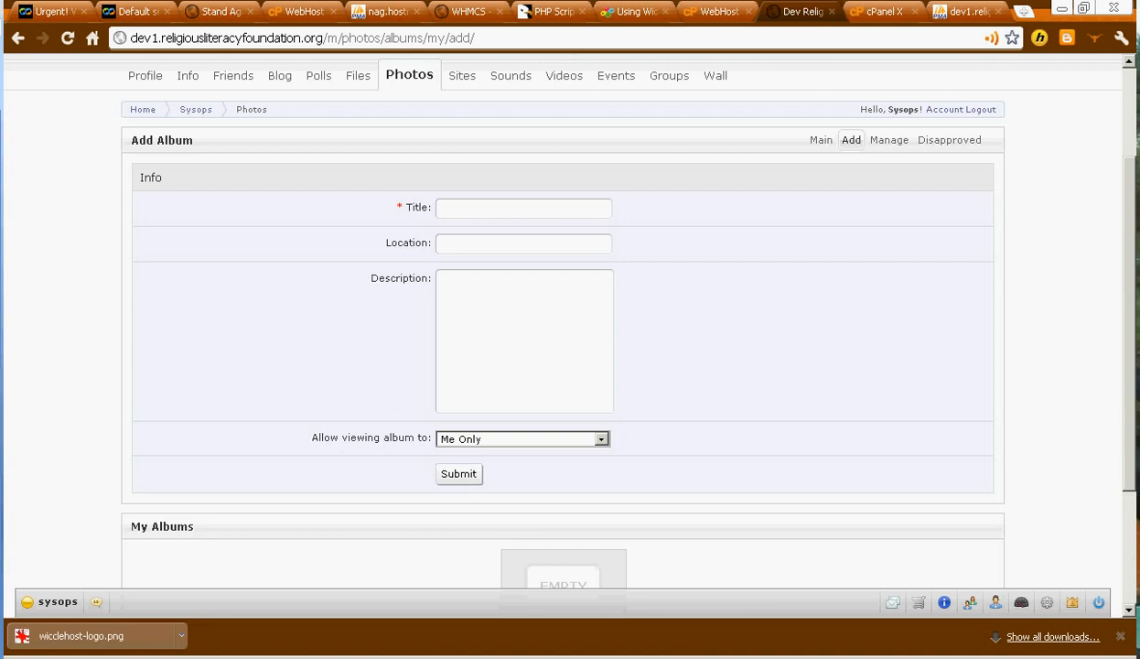
pyautogui.scroll(-1, 563, 366)
pyautogui.scroll(2, 563, 366)
pyautogui.scroll(2, 563, 366)
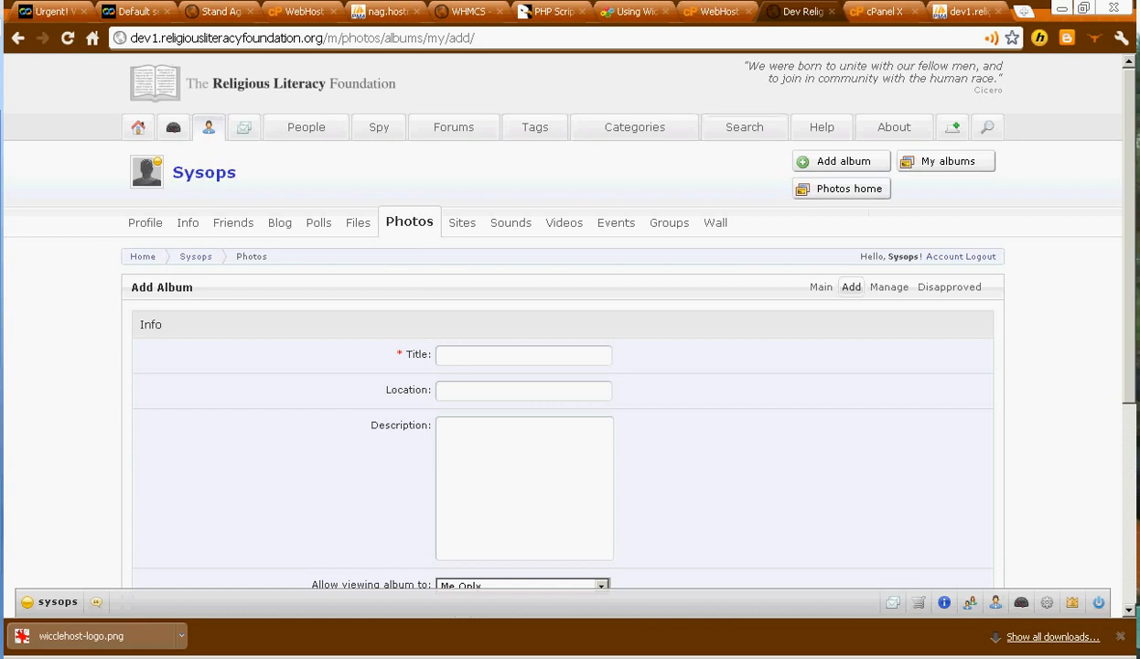
# Step: In phpMyAdmin, edit the photos album_view row of sys_privacy_actions, set default_group to 4 and save the row
pyautogui.click(966, 12)
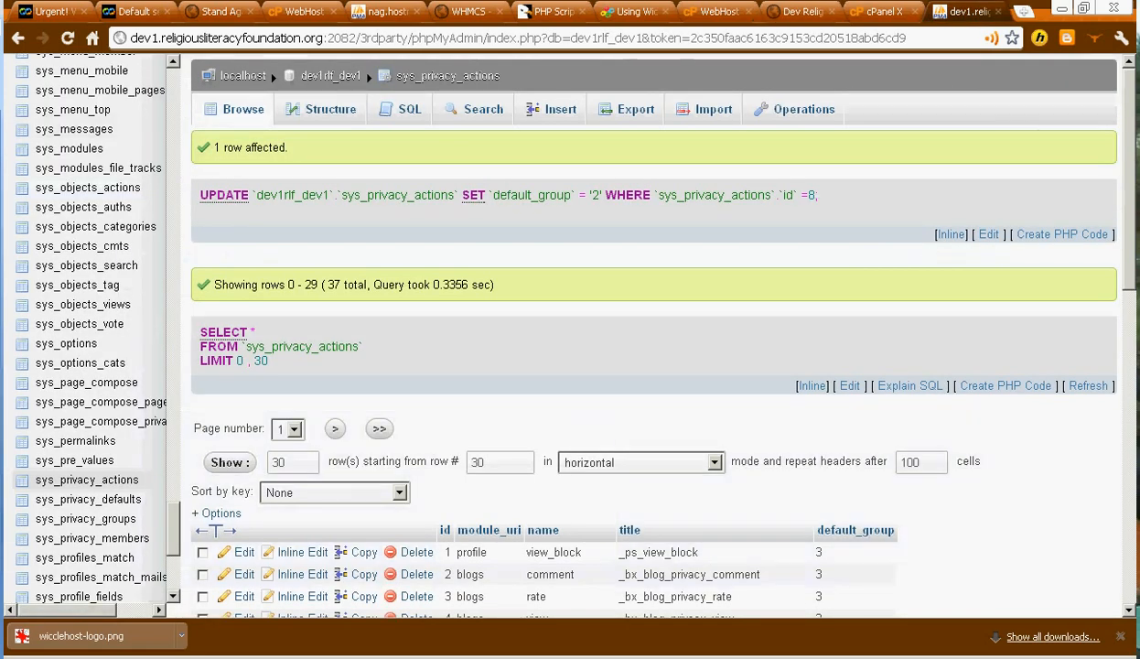
pyautogui.scroll(-5, 363, 406)
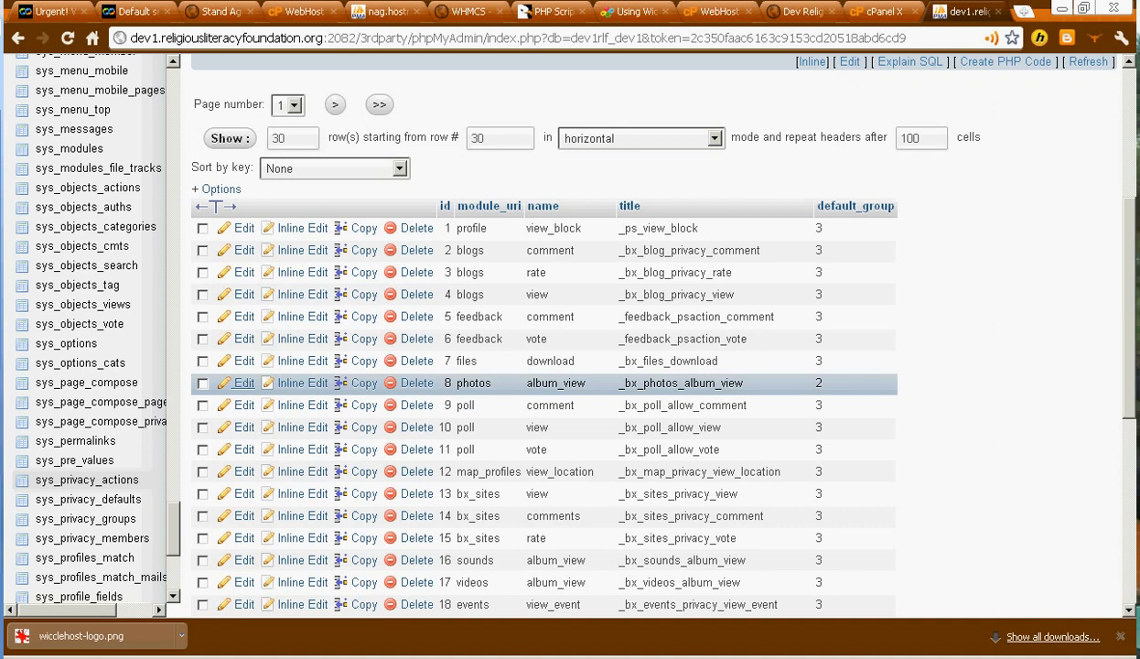
pyautogui.click(244, 384)
pyautogui.click(547, 319)
pyautogui.press('BackSpace')
pyautogui.write('3')
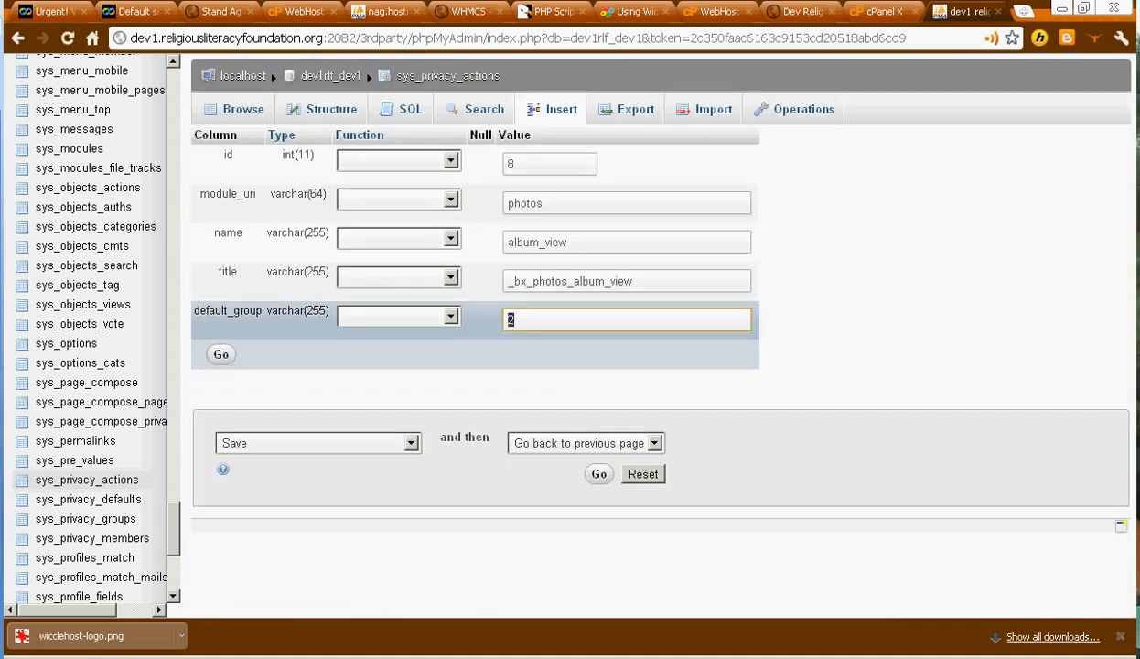
pyautogui.press('BackSpace')
pyautogui.write('4')
pyautogui.press('Return')
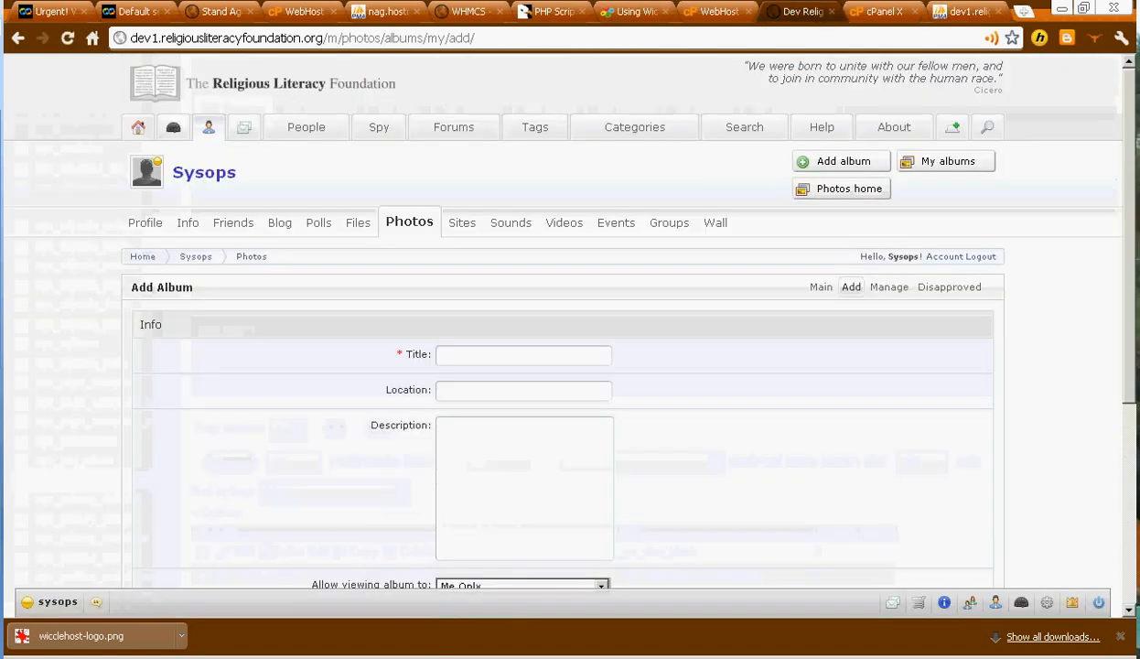
# Step: Reopen the photo Add Album form on the community site and check the default "Allow viewing album to" selection
pyautogui.moveTo(209, 128)
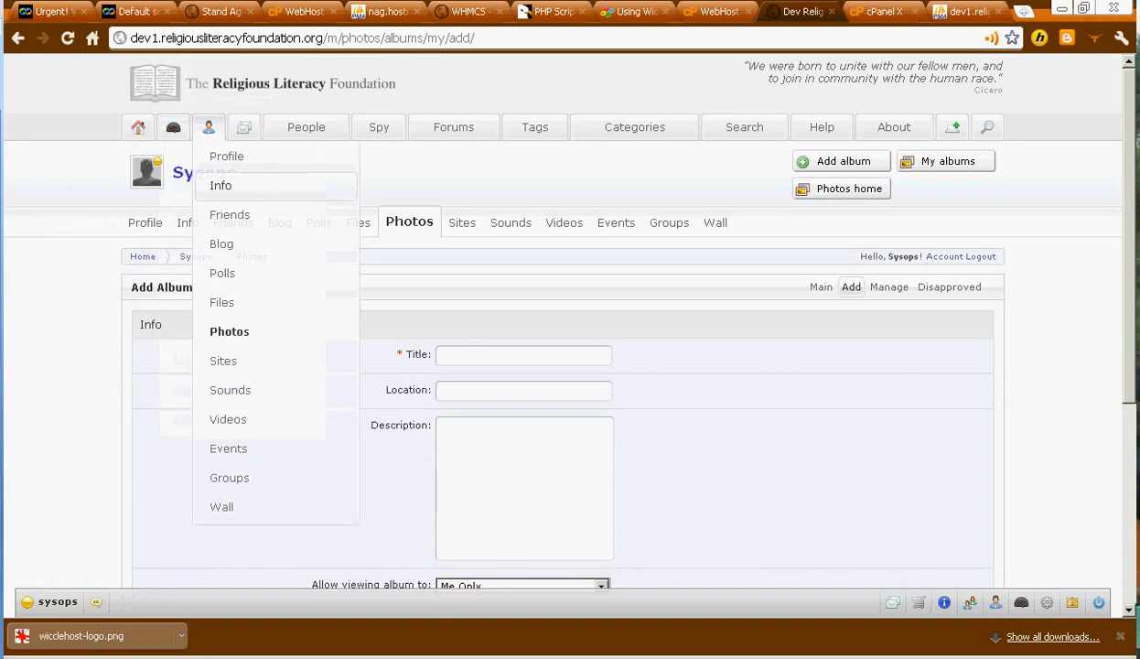
pyautogui.click(229, 331)
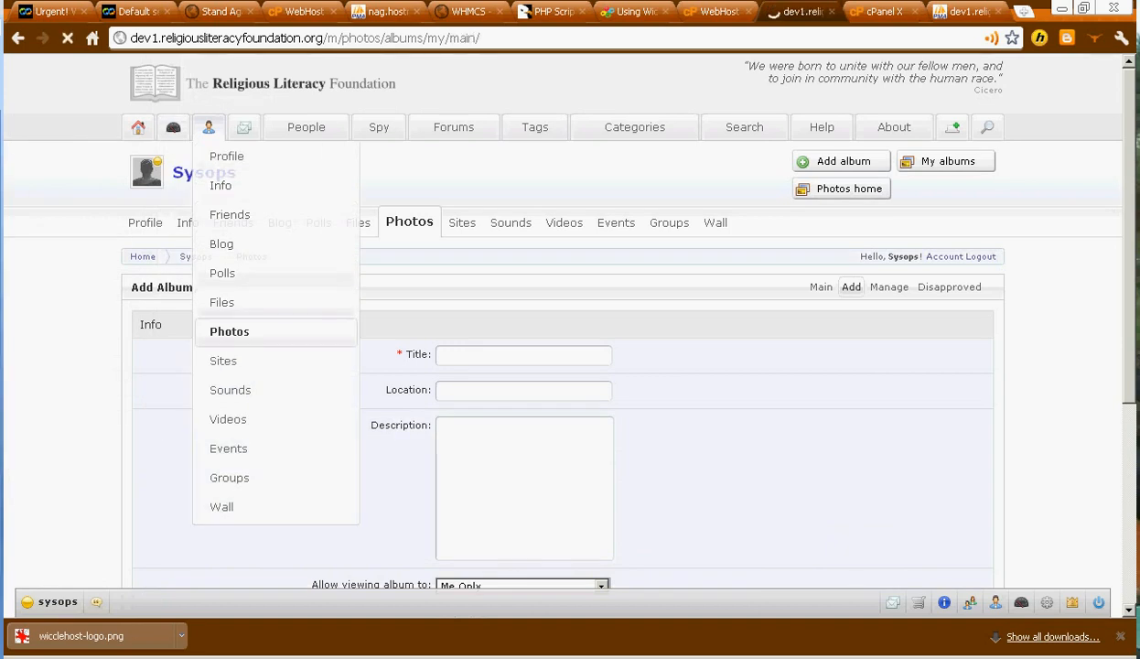
pyautogui.click(842, 161)
pyautogui.scroll(-2, 563, 320)
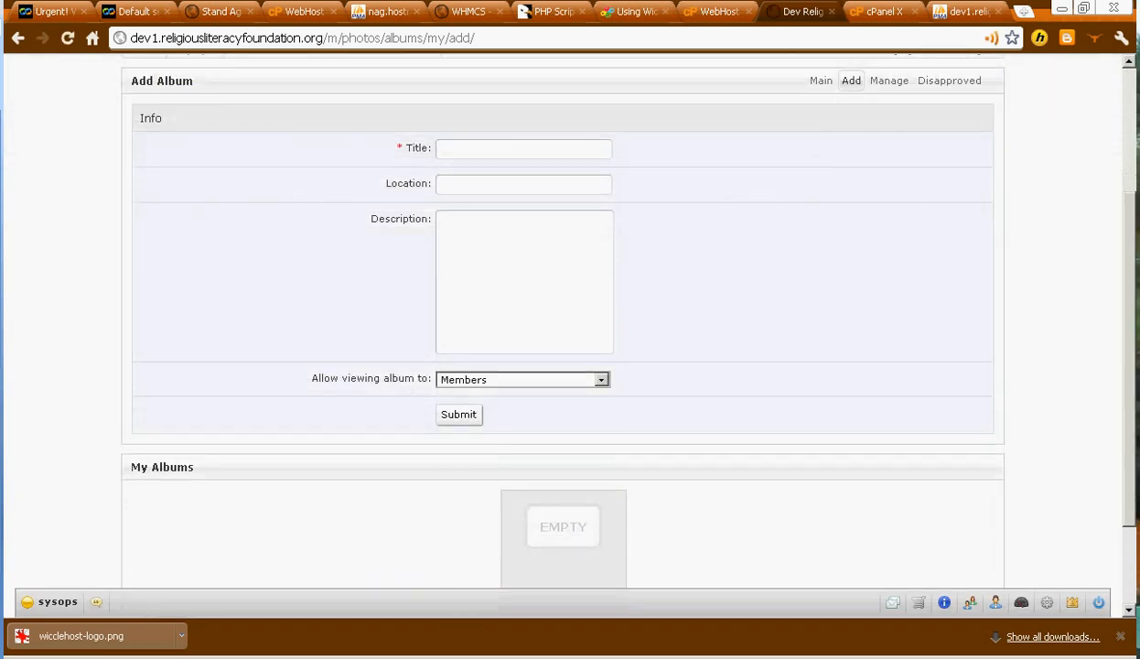
pyautogui.scroll(2, 563, 321)
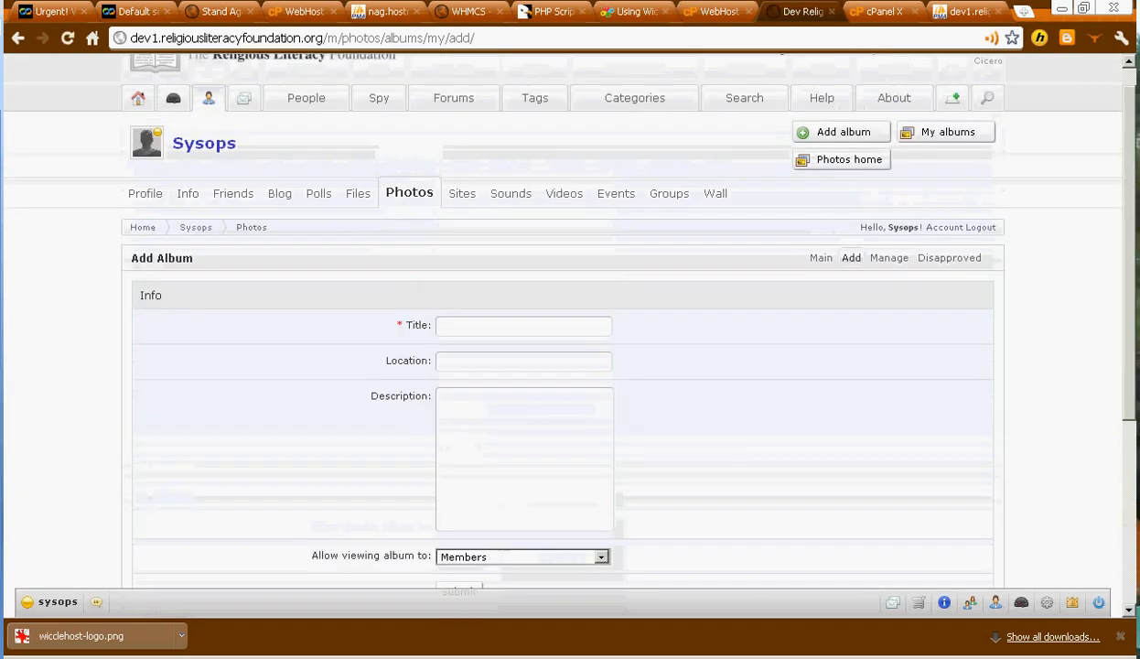
pyautogui.scroll(1, 563, 320)
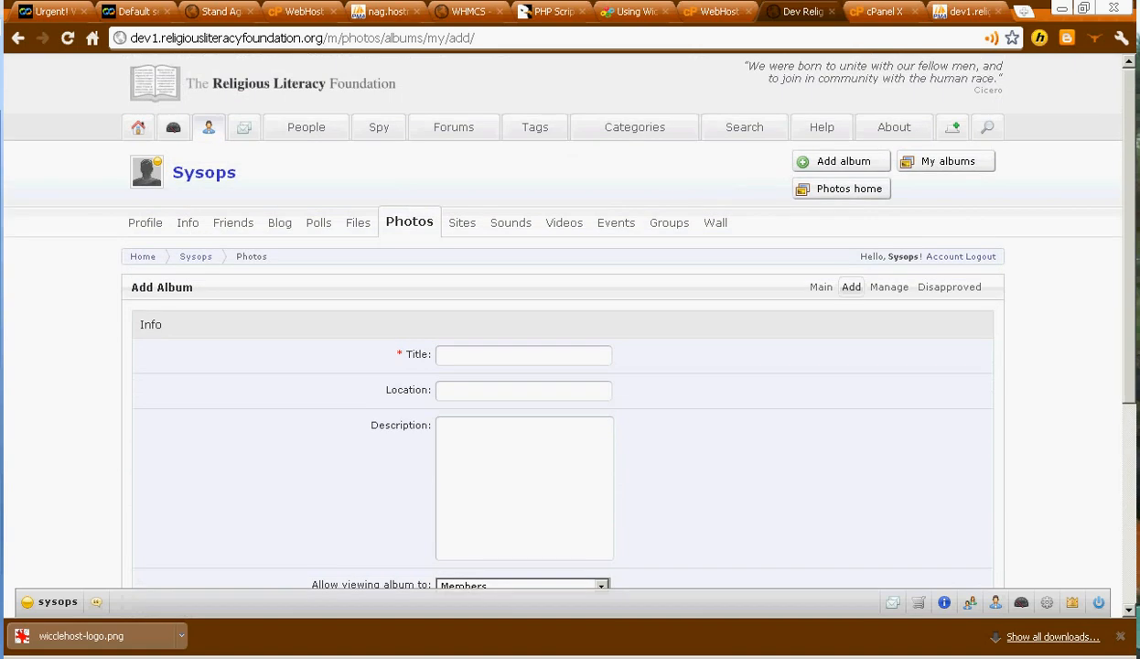